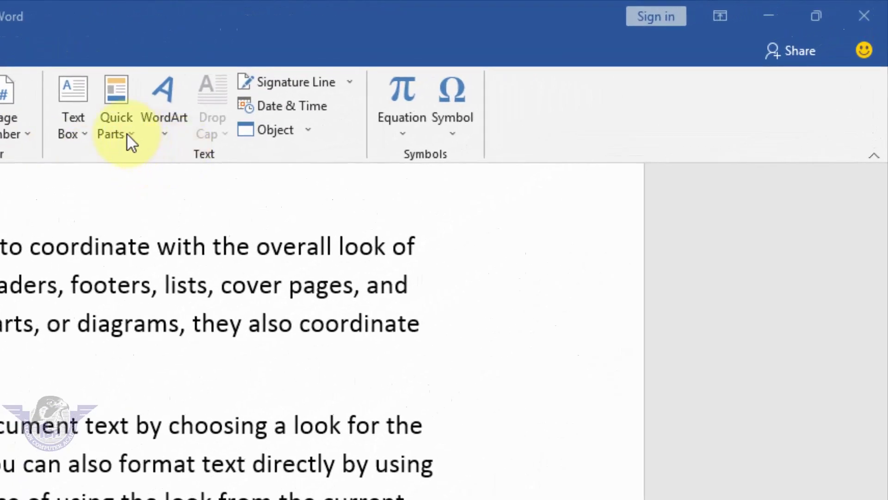
Insert the saved Director Signature building block and move the picture into the blank area beside the existing signature.
click(115, 133)
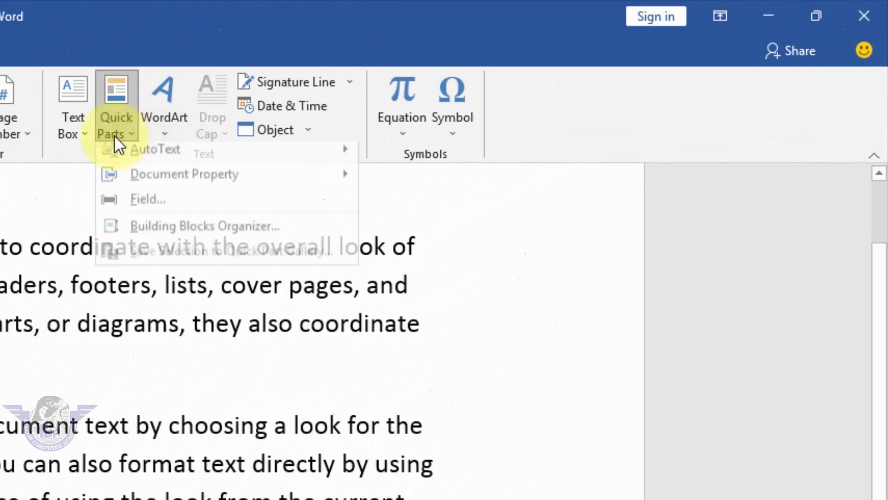
mouse_move(170, 157)
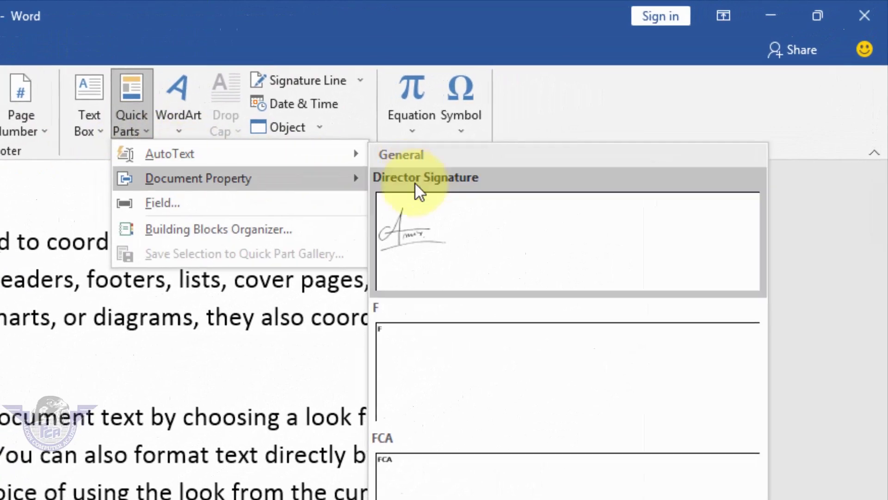
click(440, 240)
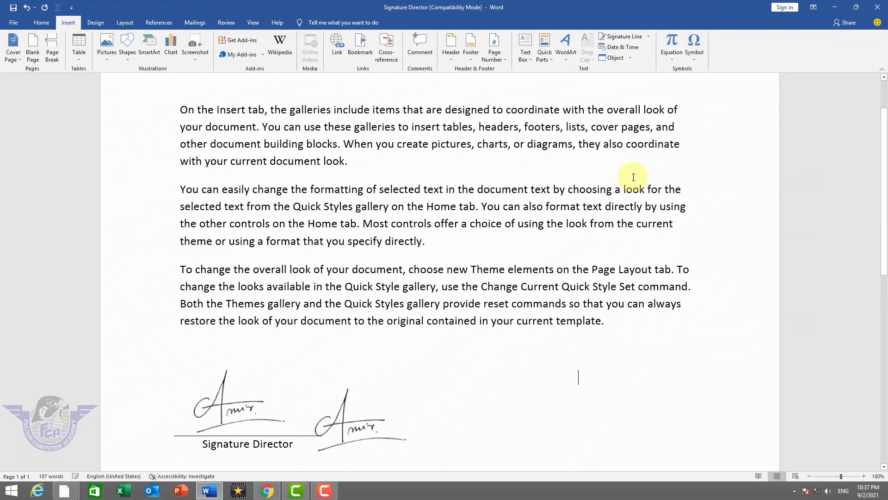
click(372, 425)
drag(387, 438, 461, 410)
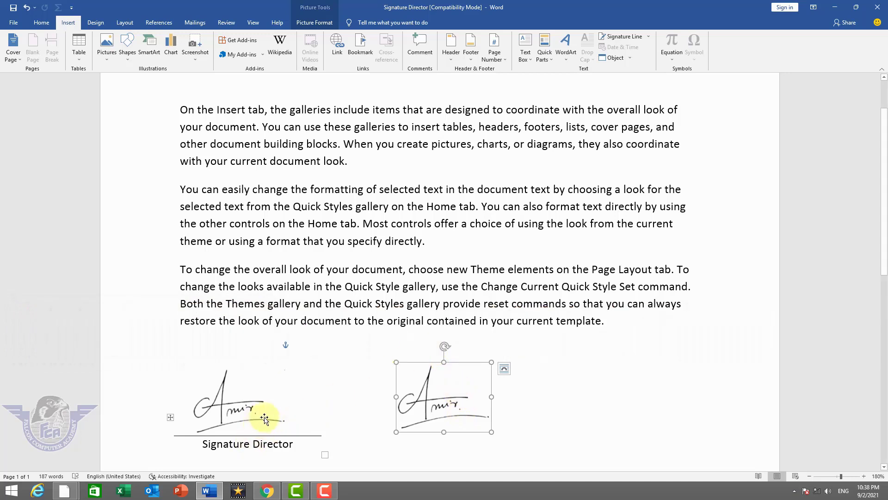
drag(462, 411, 496, 399)
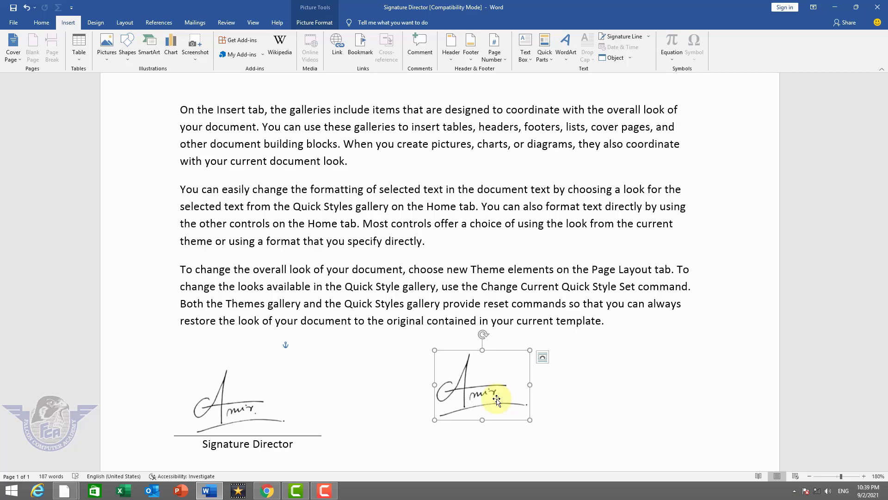
Open the signature JPEG image from the SIgnarue lectures folder on the desktop.
key(super+d)
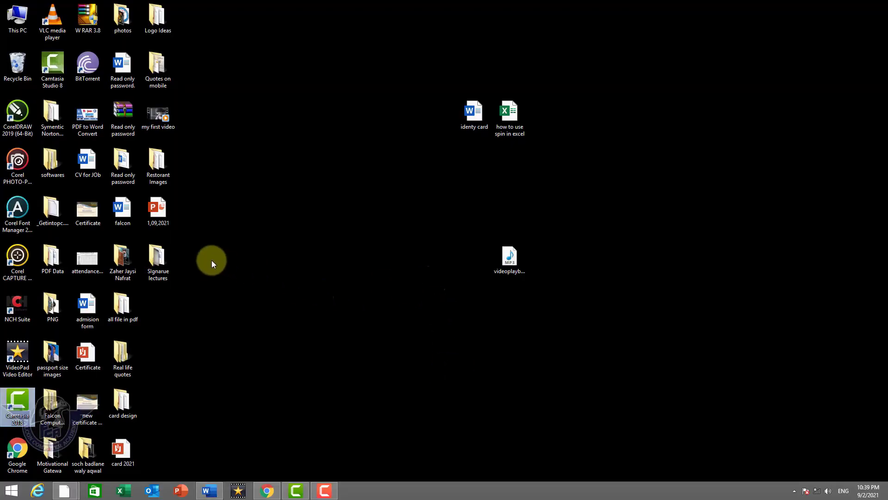
double_click(167, 265)
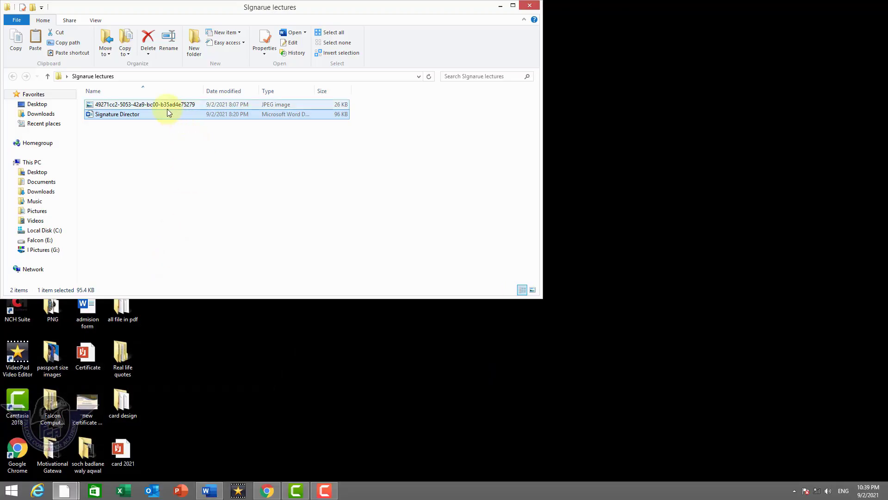
click(167, 109)
double_click(167, 109)
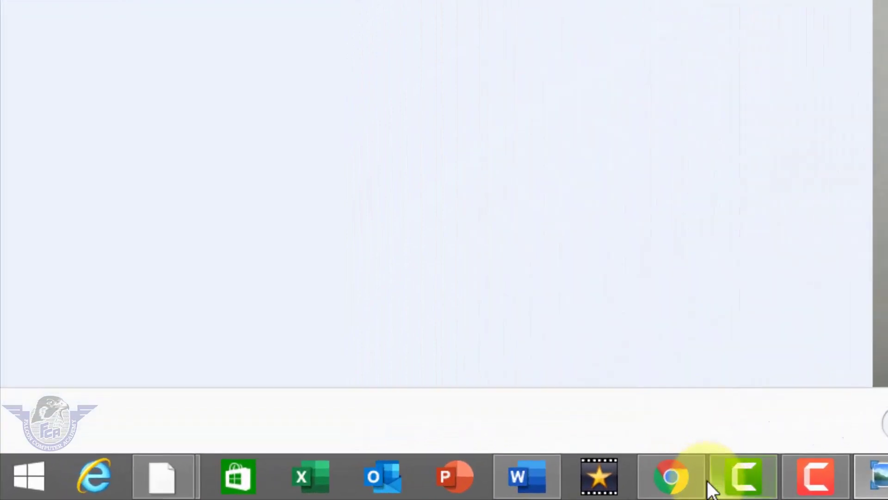
Switch to Chrome and open the remove.bg website.
click(708, 481)
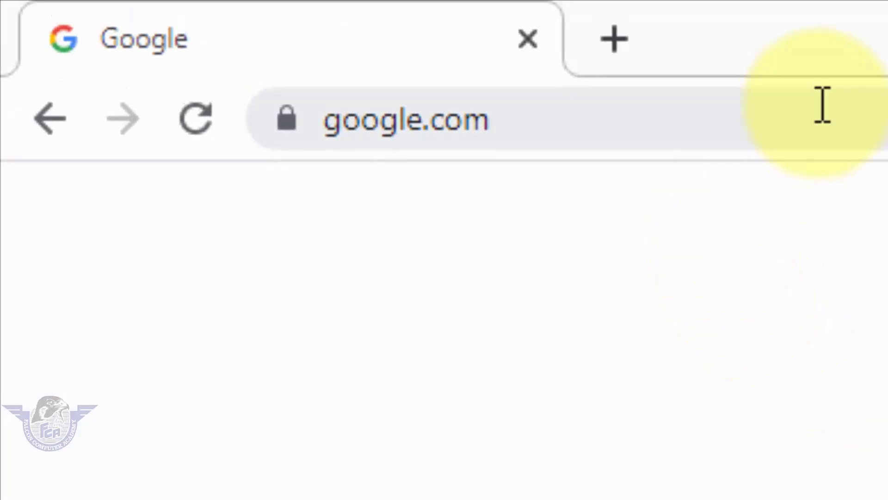
click(793, 111)
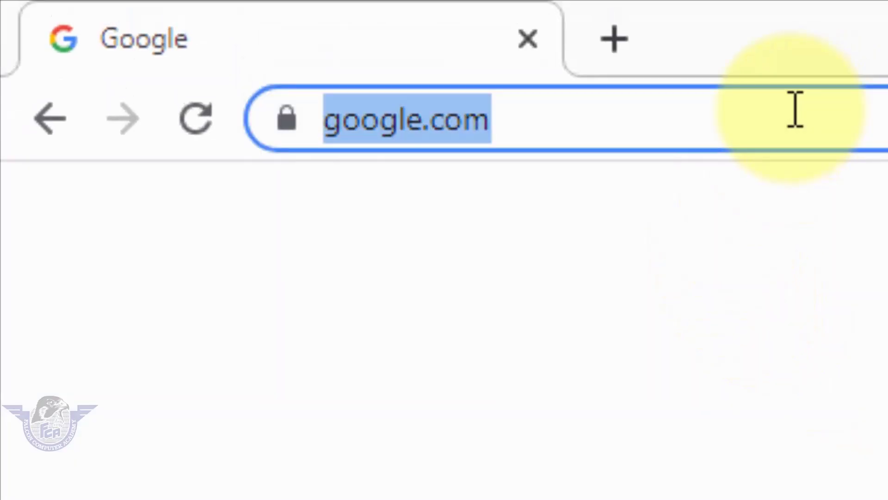
text(remove.bg)
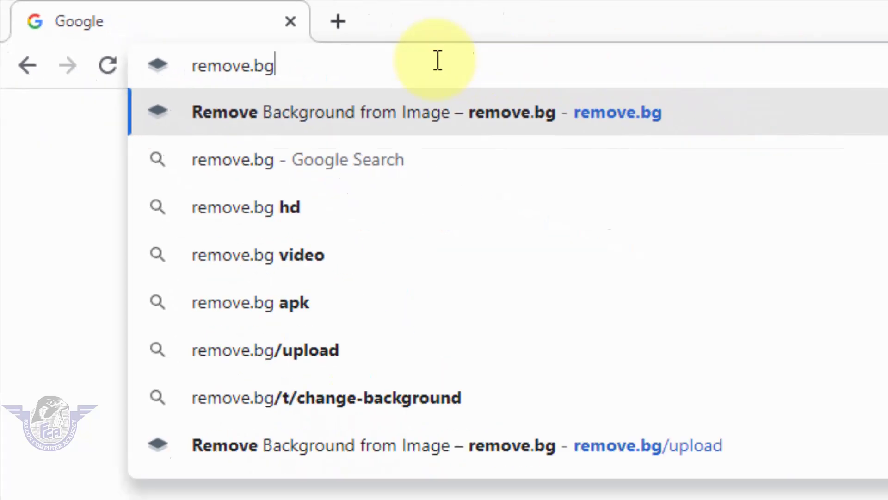
key(Return)
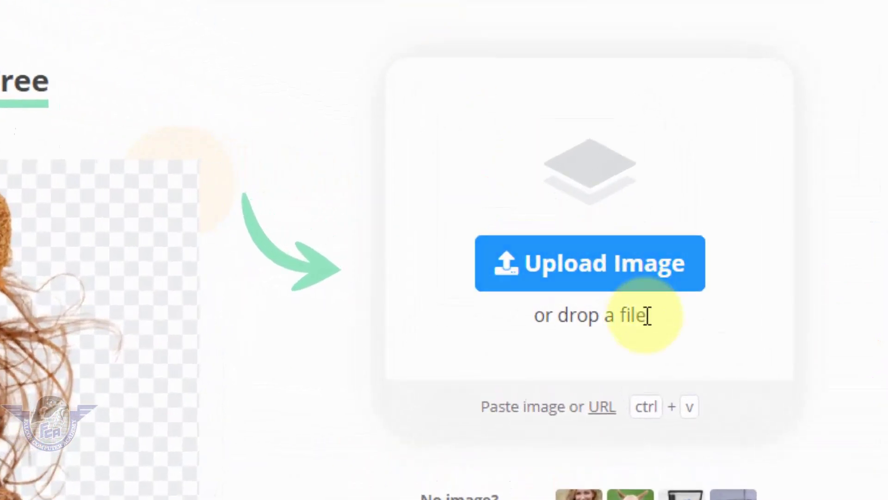
Upload the signature image from the desktop's SIgnarue lectures folder and download the preview-size image with its background removed.
click(679, 273)
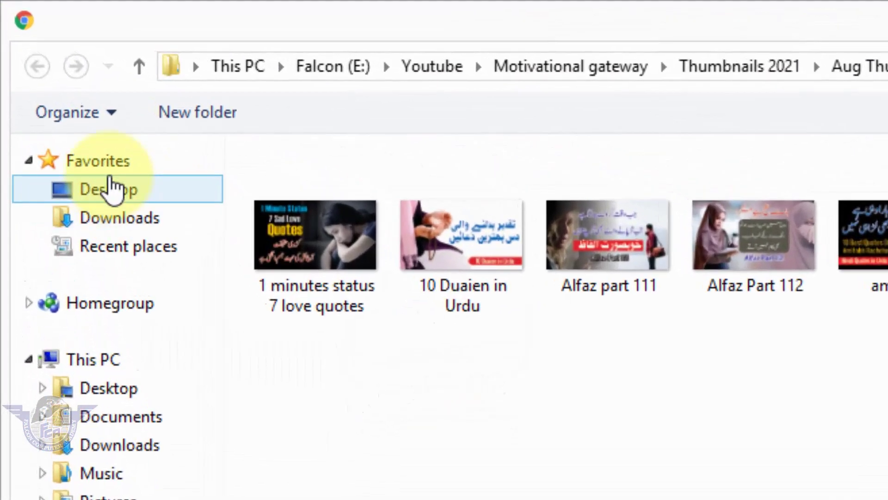
click(40, 69)
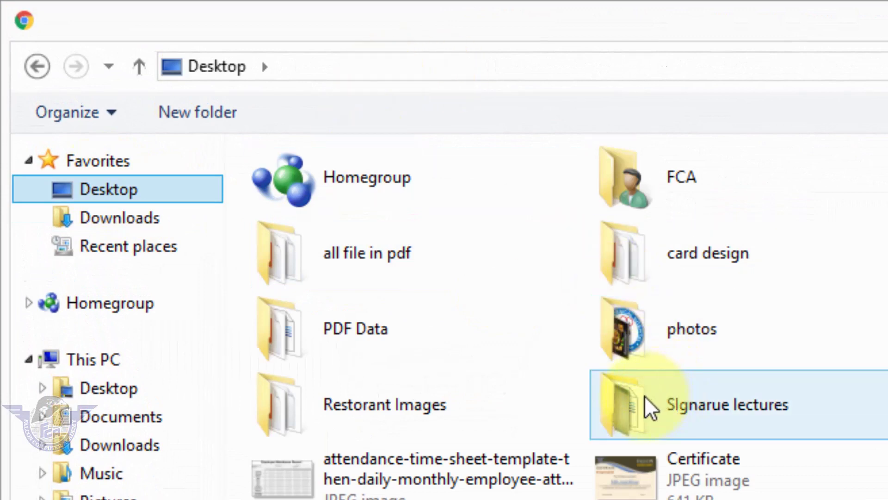
double_click(644, 407)
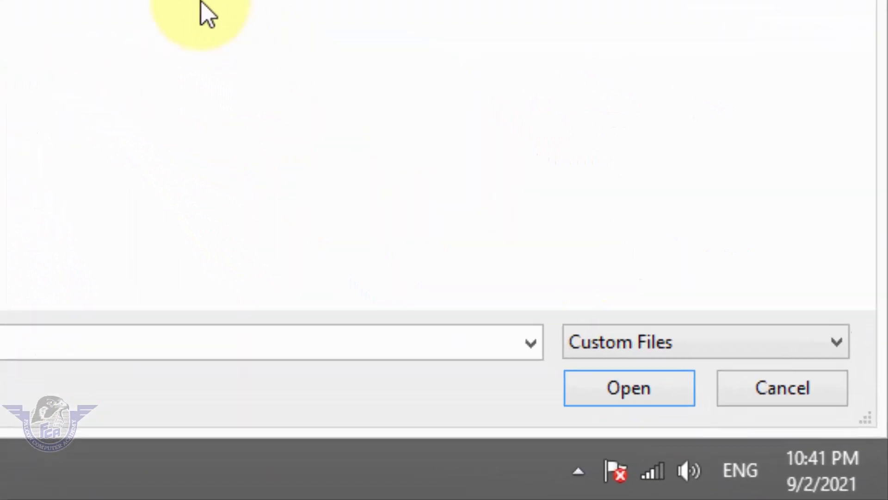
click(648, 392)
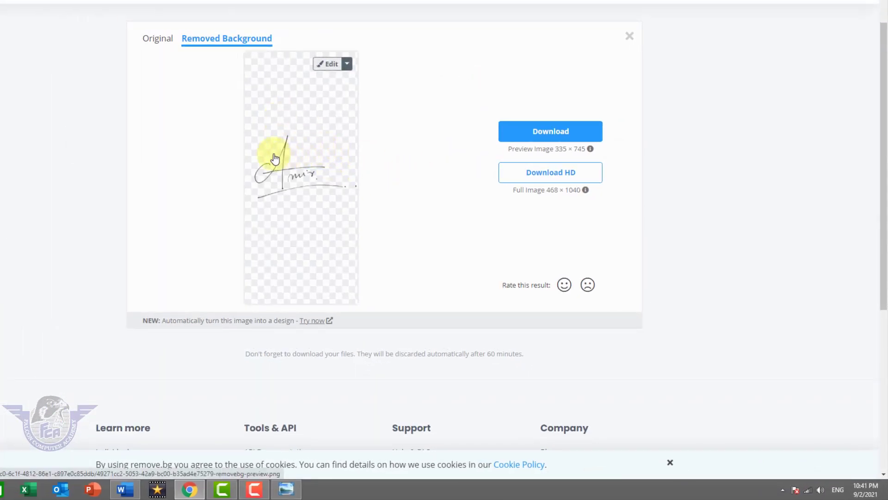
click(551, 132)
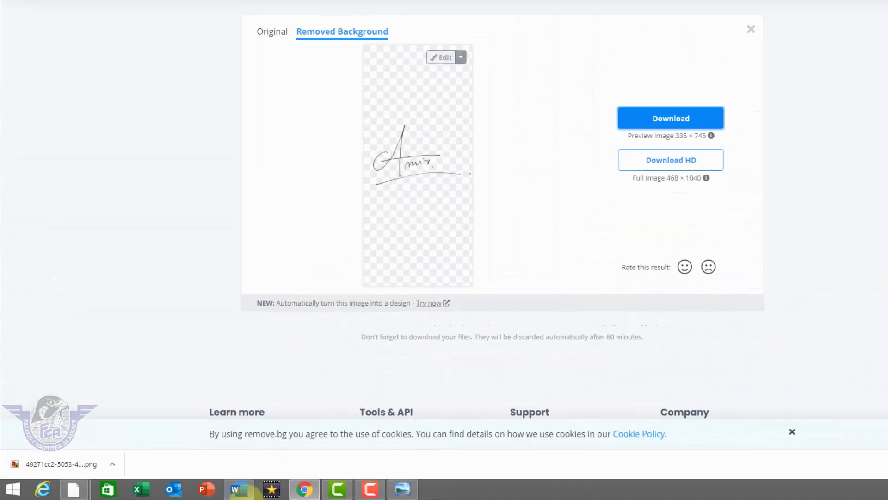
Switch back to the Signature Director document in Word and delete the selected extra signature picture.
mouse_move(214, 498)
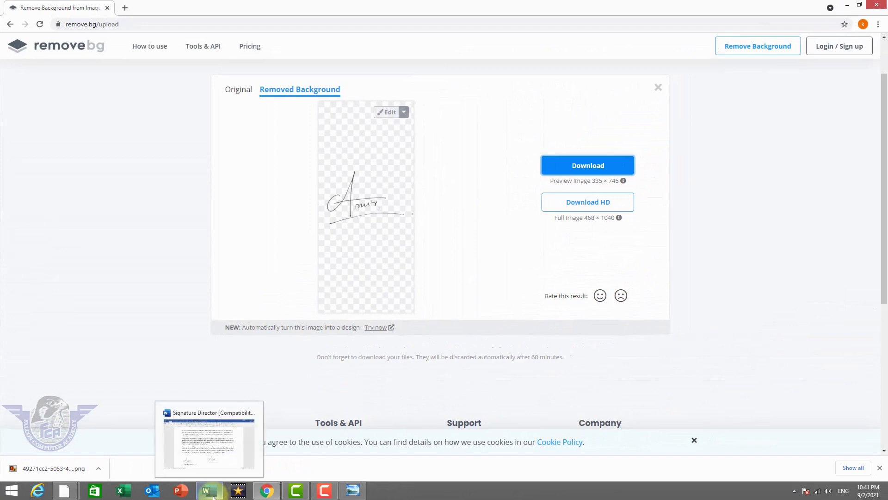
click(212, 498)
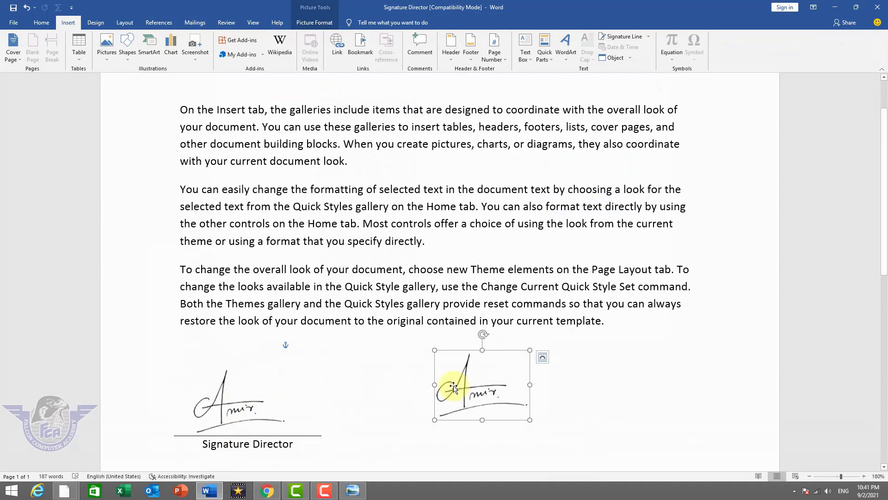
key(Delete)
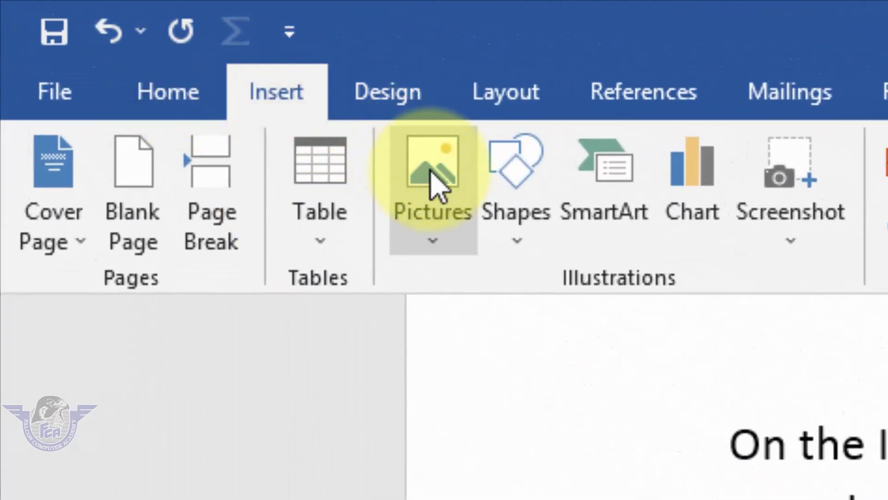
Insert the picture 49271cc2-5053-42a9-bc00-b35ad4e75279-removebg-preview from the Downloads folder on this device.
click(426, 169)
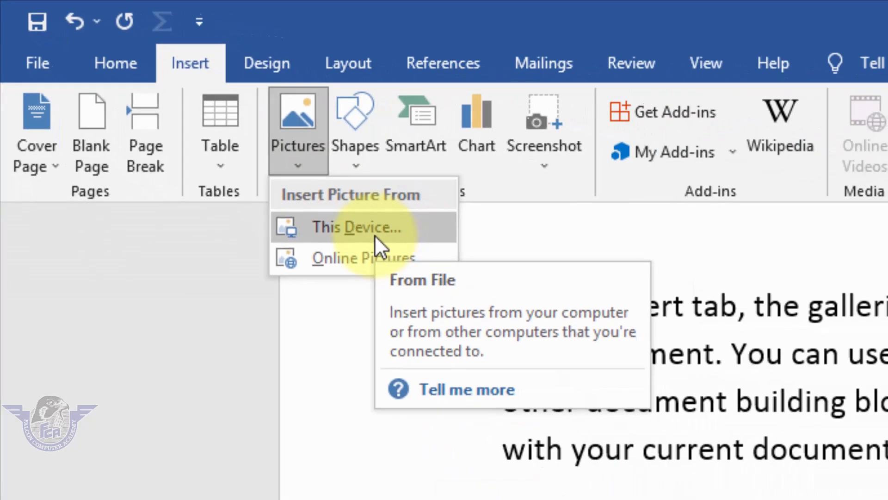
click(547, 345)
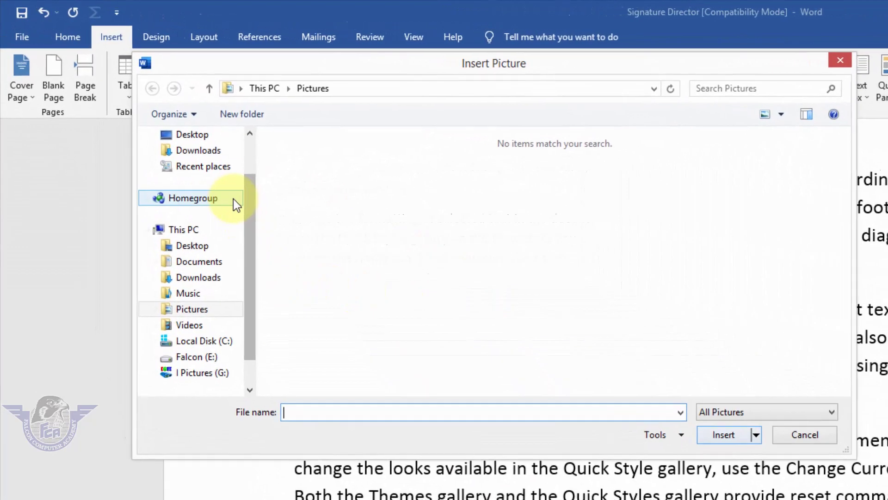
click(158, 117)
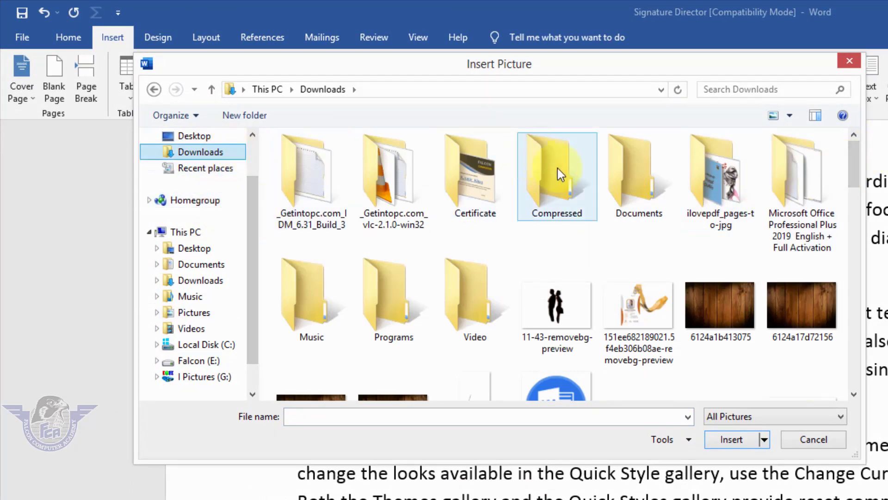
drag(851, 173, 840, 291)
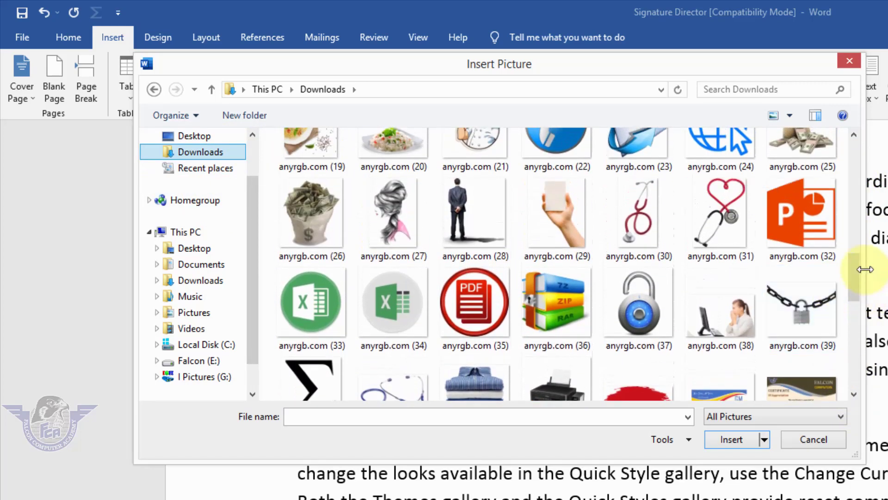
drag(850, 276, 853, 194)
click(446, 229)
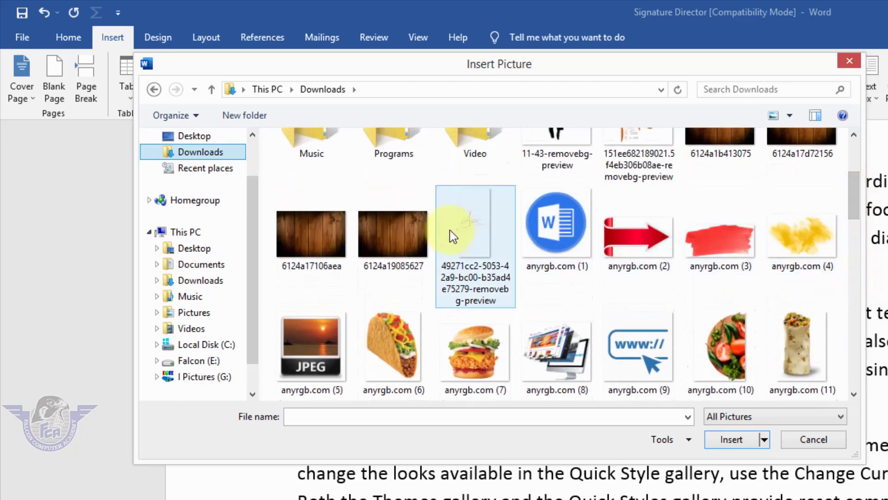
click(452, 226)
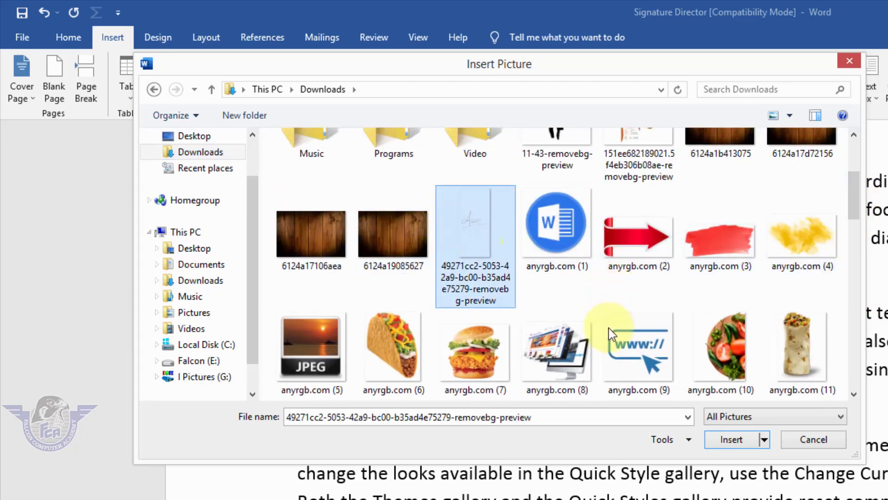
click(730, 440)
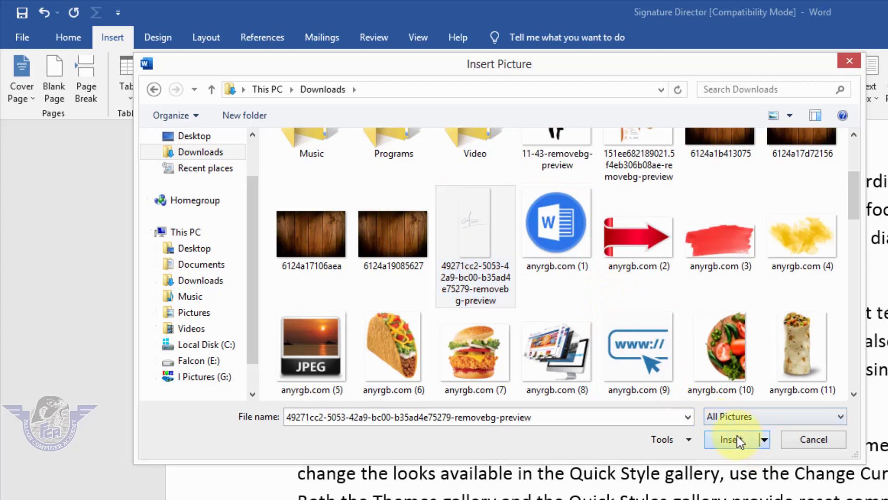
Set the inserted signature picture's text wrapping to Square.
scroll(722, 434, down, 2)
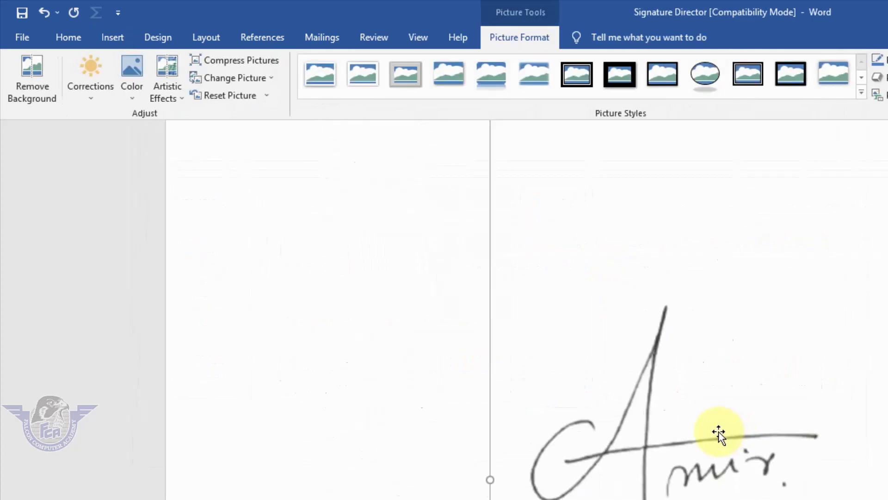
scroll(719, 432, up, 5)
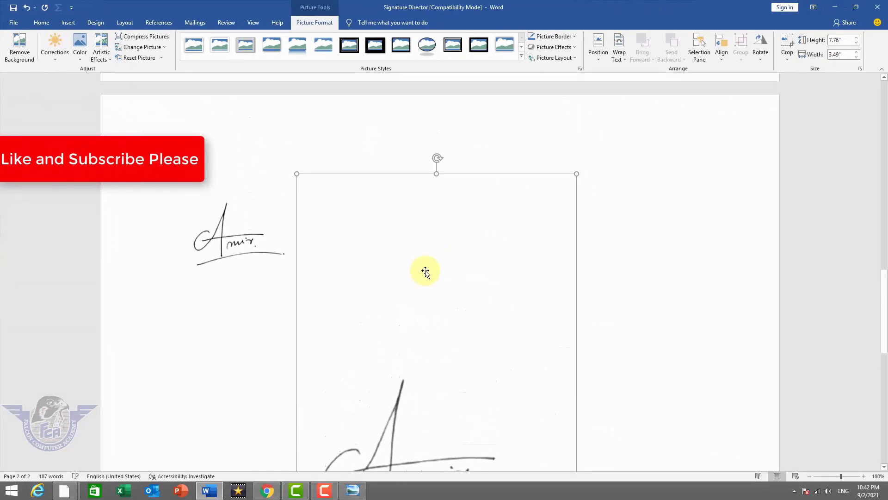
click(624, 58)
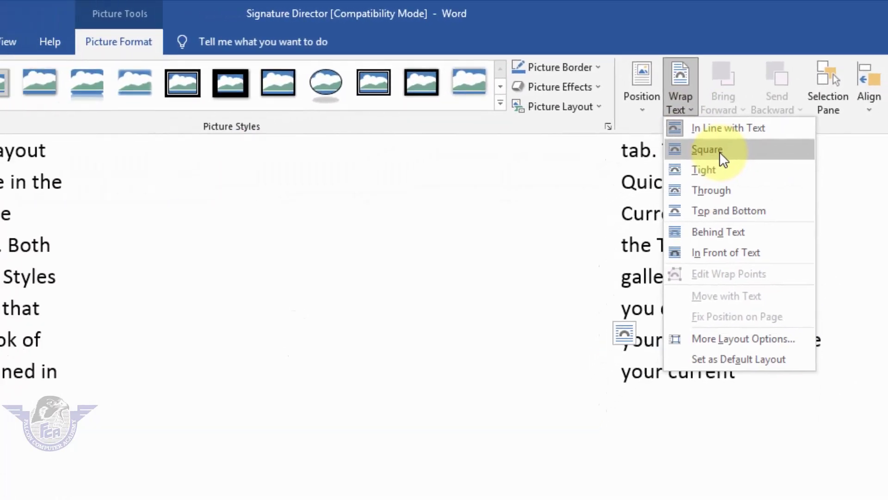
click(723, 158)
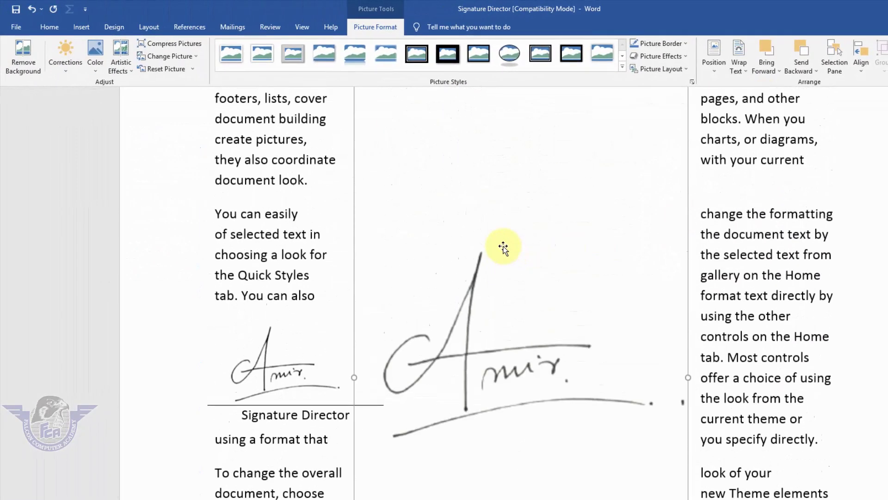
Crop the signature picture close around the signature, to about 2.11" high by 2.86" wide, excluding the stray dots beside it.
scroll(504, 246, up, 3)
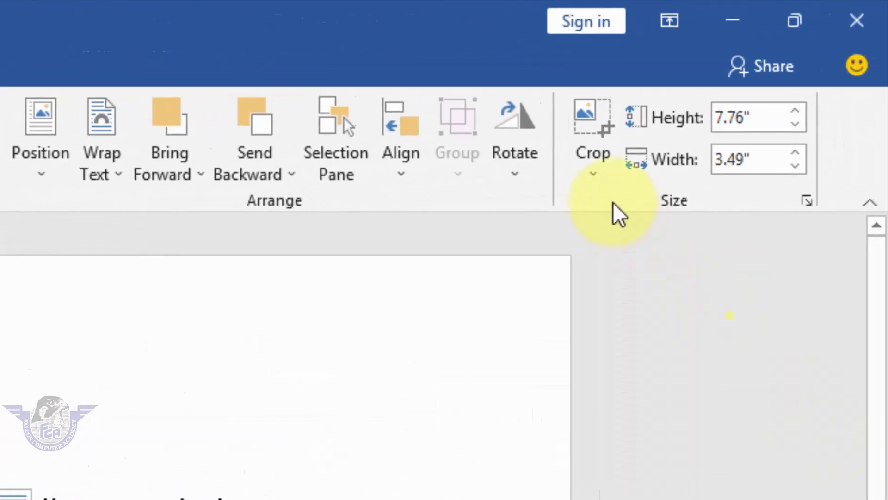
click(596, 176)
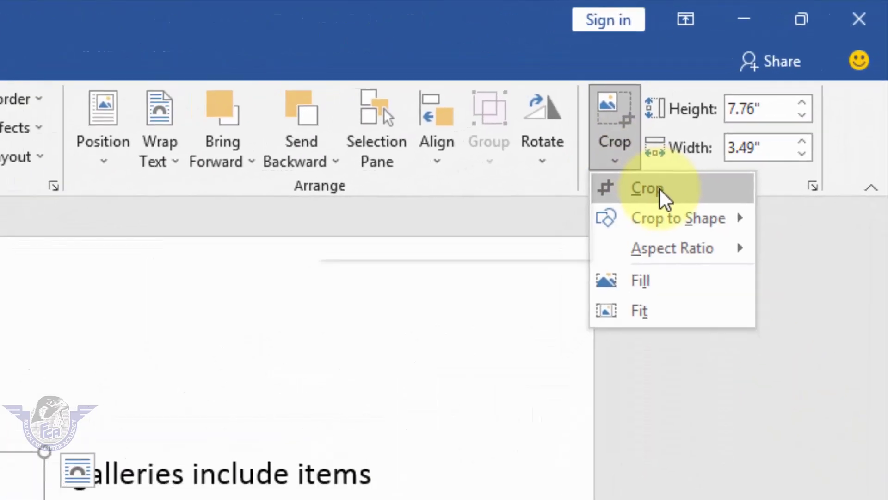
click(662, 191)
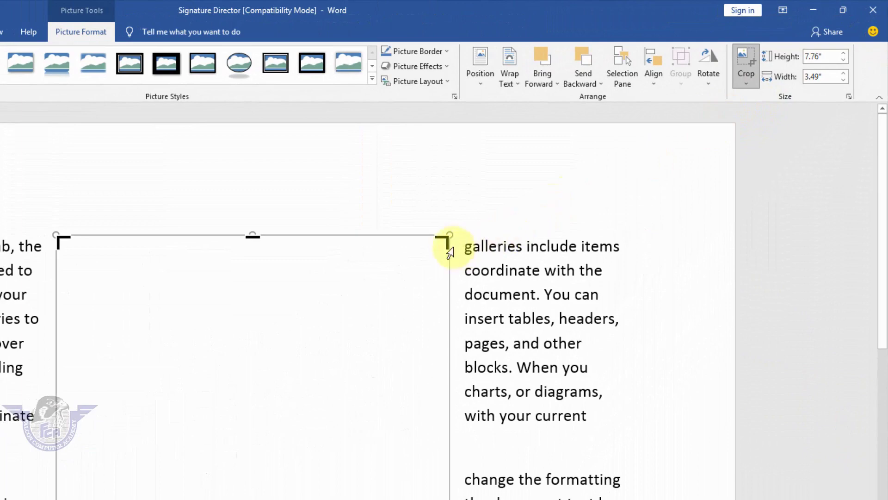
mouse_move(447, 239)
mouse_down()
mouse_move(438, 304)
mouse_move(530, 390)
mouse_move(790, 178)
mouse_up()
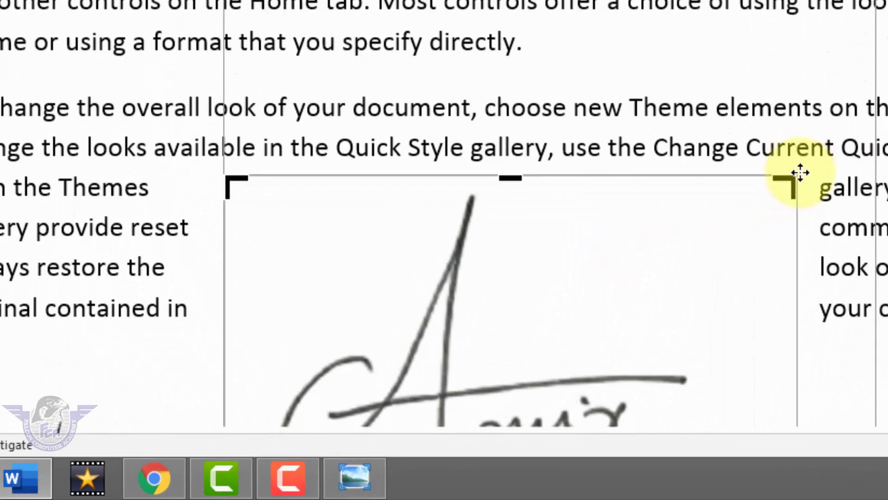
scroll(799, 169, down, 8)
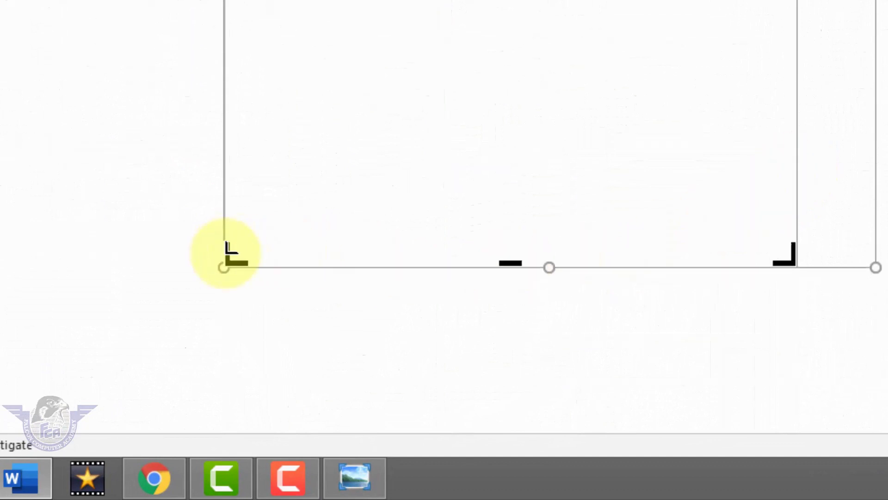
drag(226, 253, 313, 143)
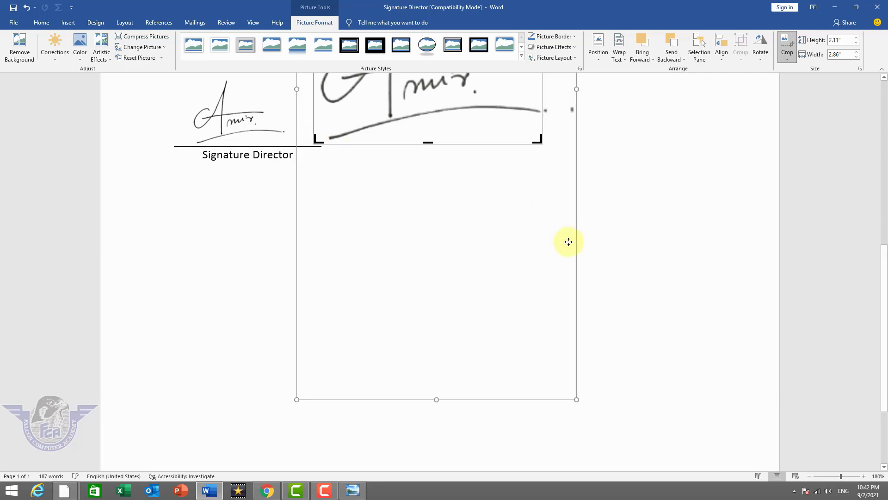
scroll(569, 242, up, 3)
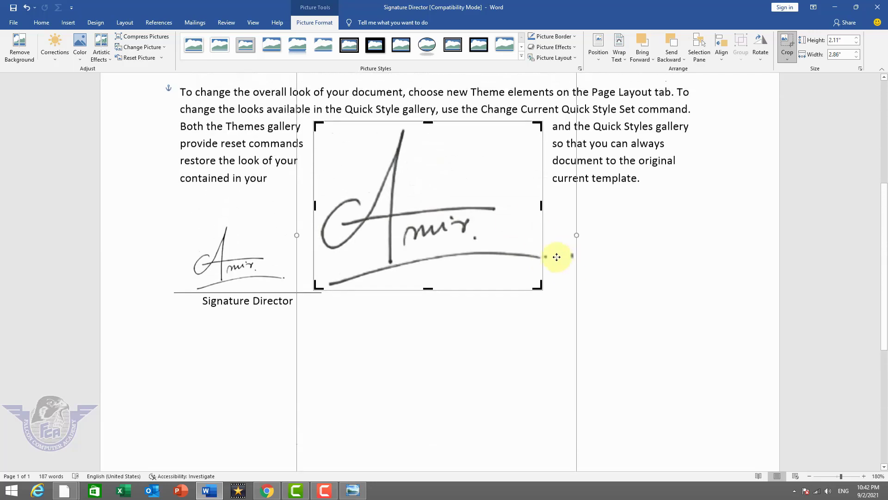
click(645, 244)
Move the cropped signature below the last paragraph, clear of the Signature Director block, and resize it to about 1.73" by 2.35".
drag(427, 229, 478, 297)
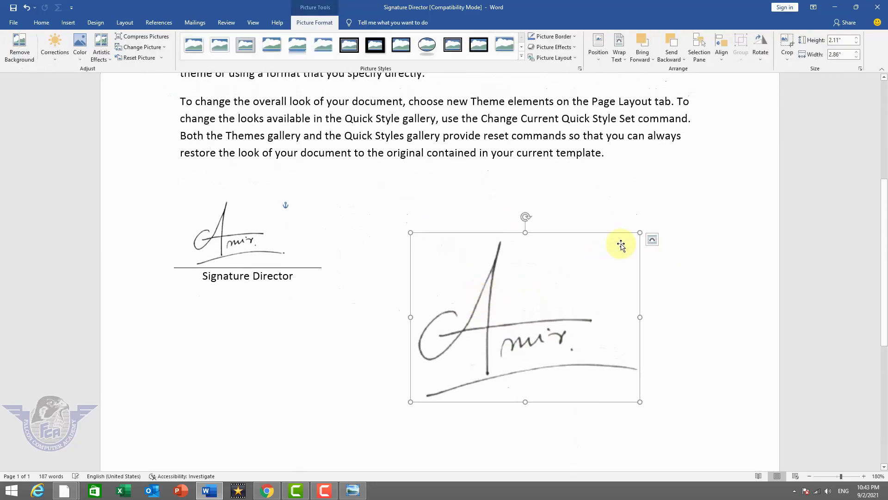
drag(637, 231, 522, 254)
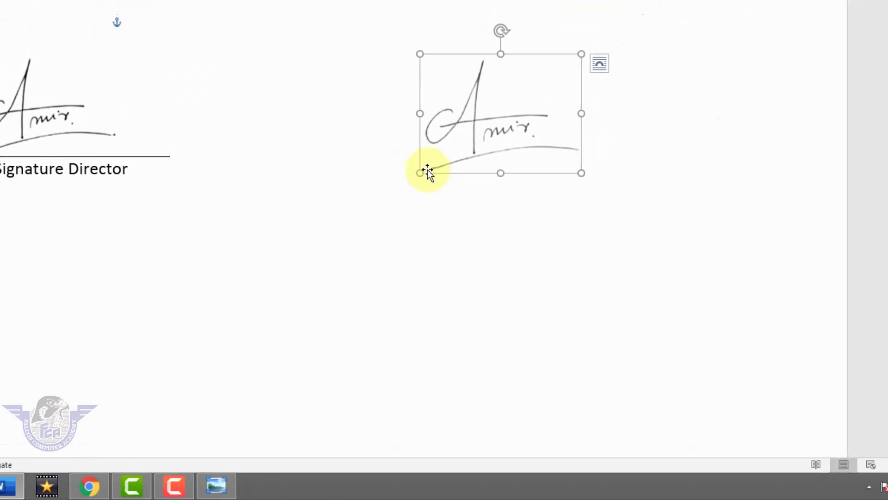
drag(420, 173, 302, 260)
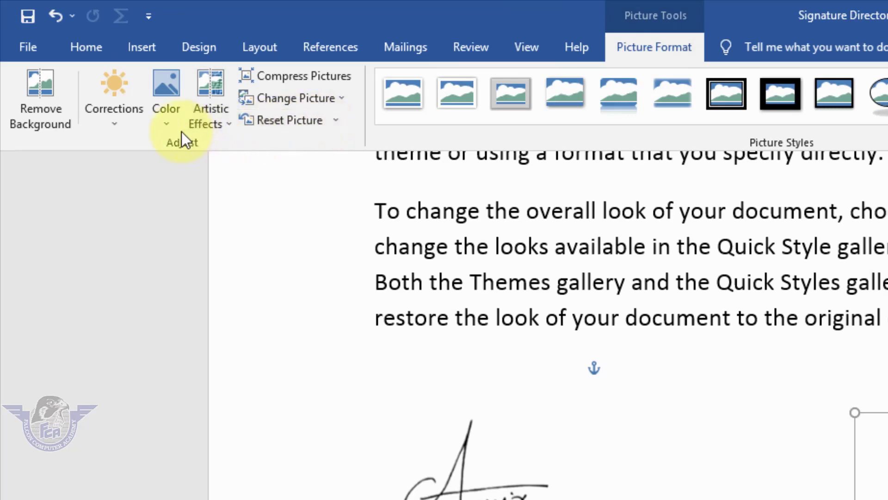
Apply the Brightness -40%, Contrast -20% correction preset to the signature picture and set its sharpness to 100% in the picture correction options.
click(138, 120)
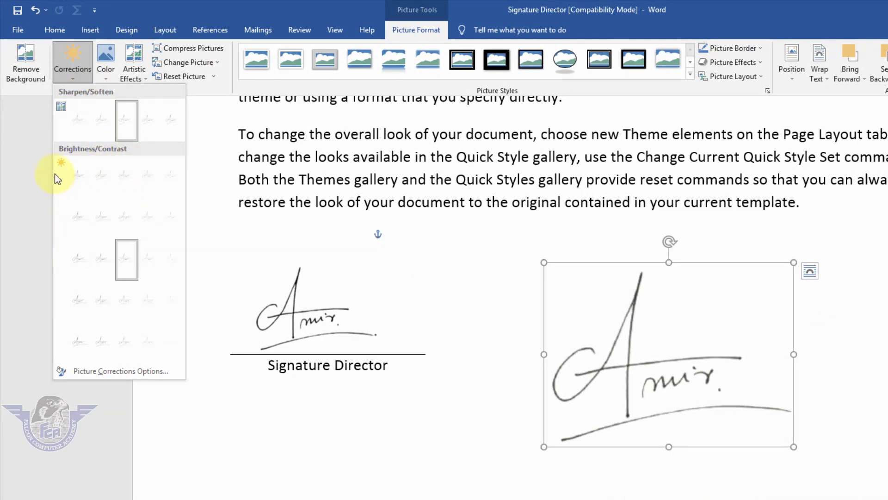
click(82, 218)
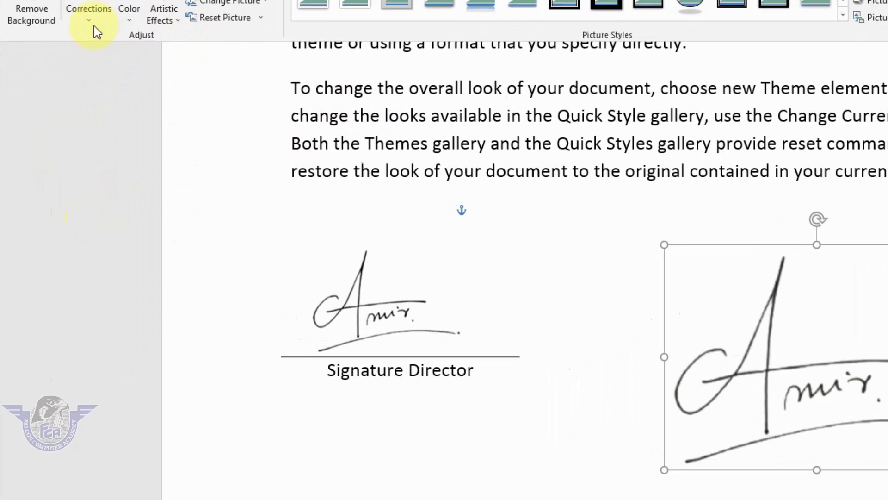
click(74, 74)
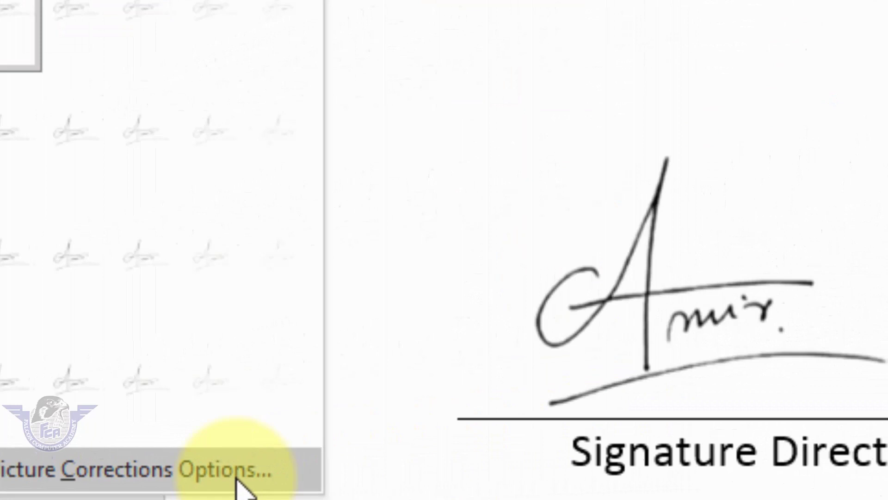
click(594, 458)
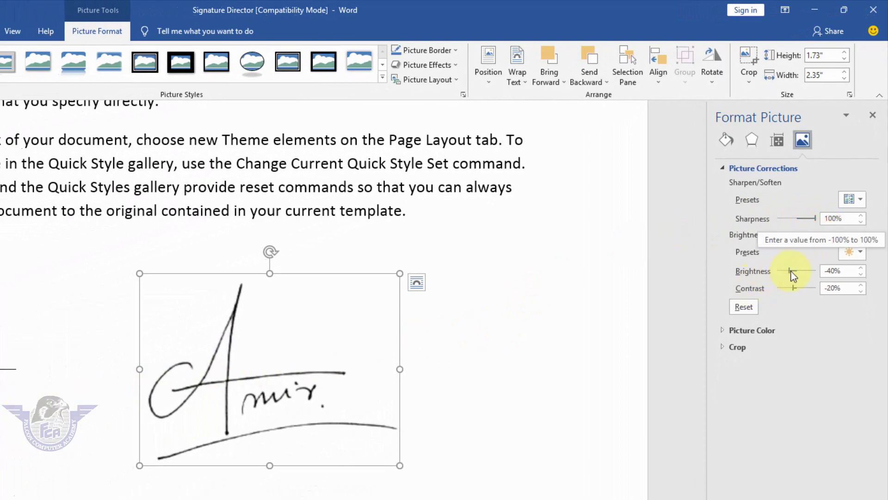
Darken the signature strokes by setting the picture's brightness to -100% and its contrast to 67%.
drag(791, 271, 755, 272)
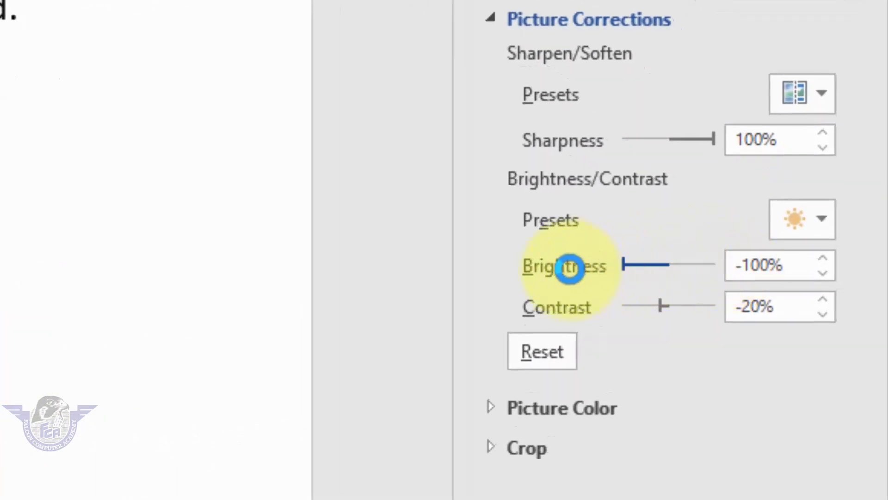
drag(570, 268, 617, 291)
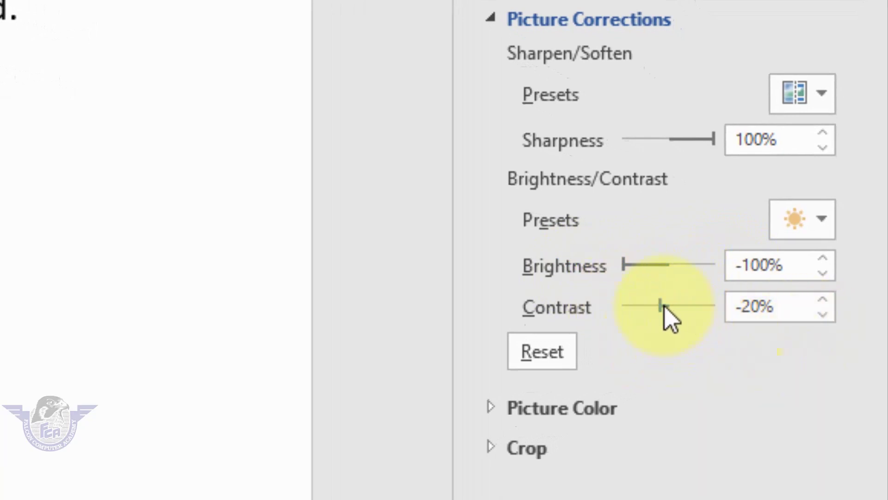
drag(662, 307, 700, 305)
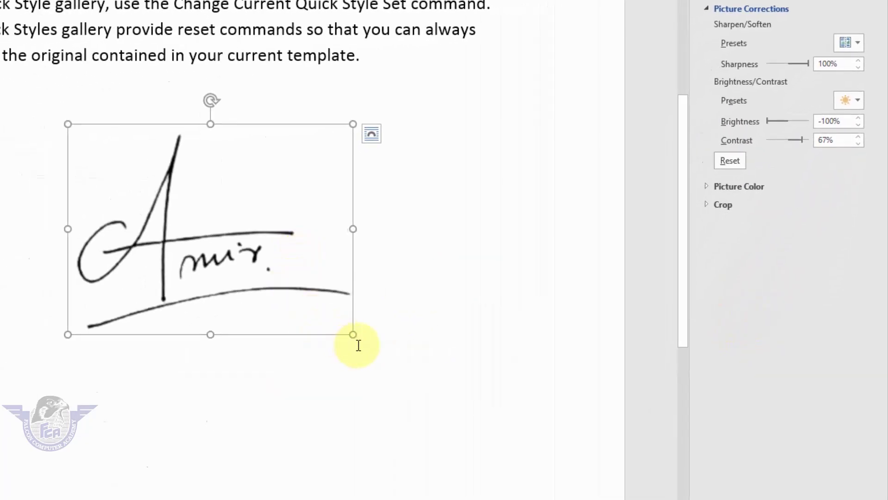
Shrink the corrected signature picture and reposition it in the blank area beside the Signature Director block.
drag(353, 334, 244, 257)
drag(158, 200, 204, 196)
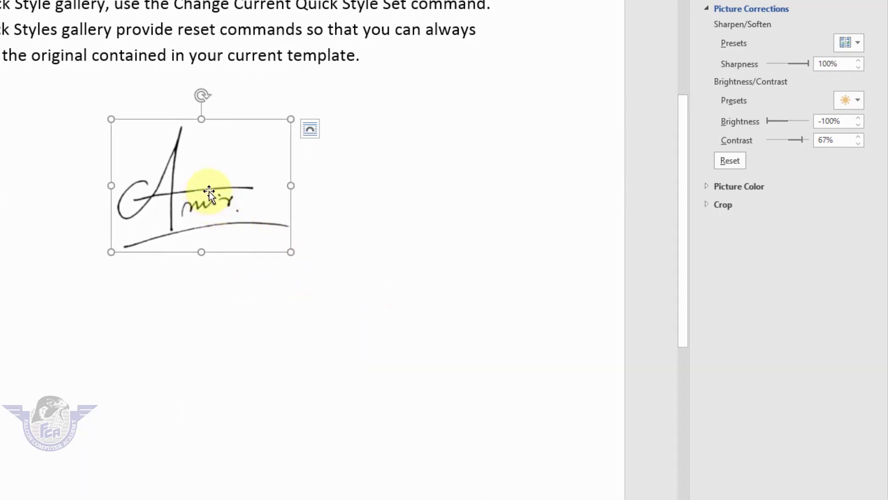
drag(209, 191, 130, 244)
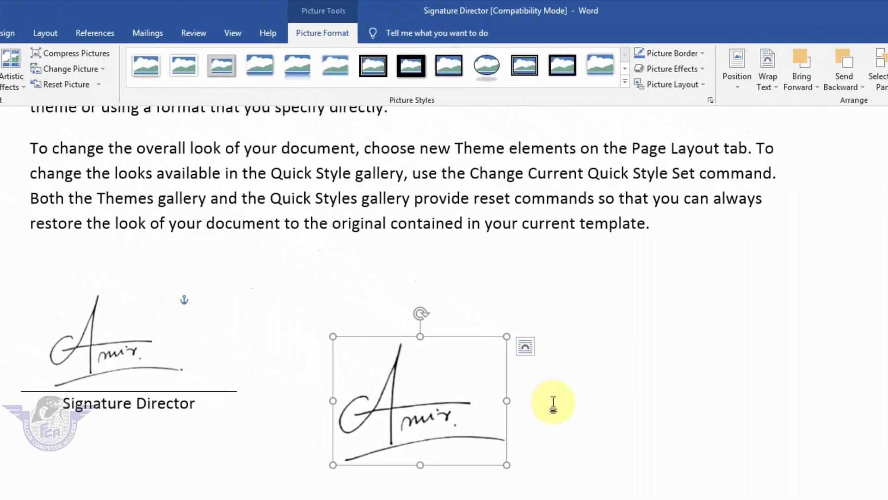
Start saving the corrected signature picture to the Quick Part Gallery as a building block named Signature MD.
click(553, 403)
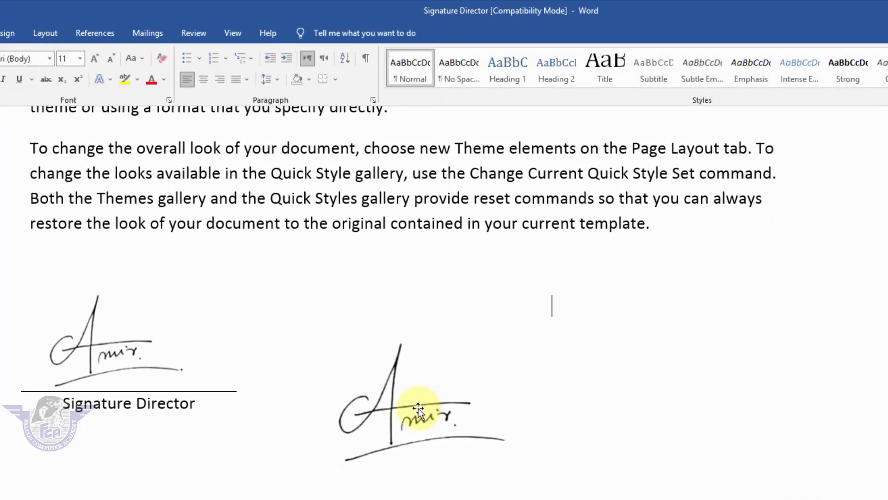
click(417, 407)
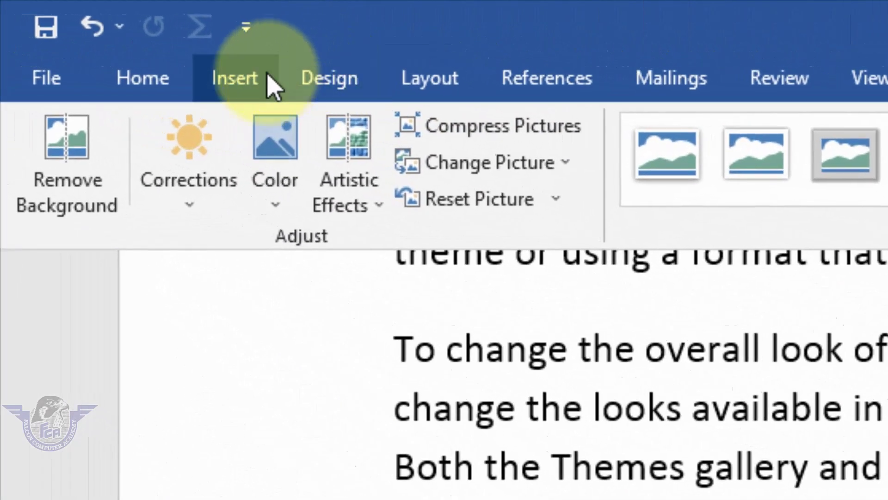
click(178, 69)
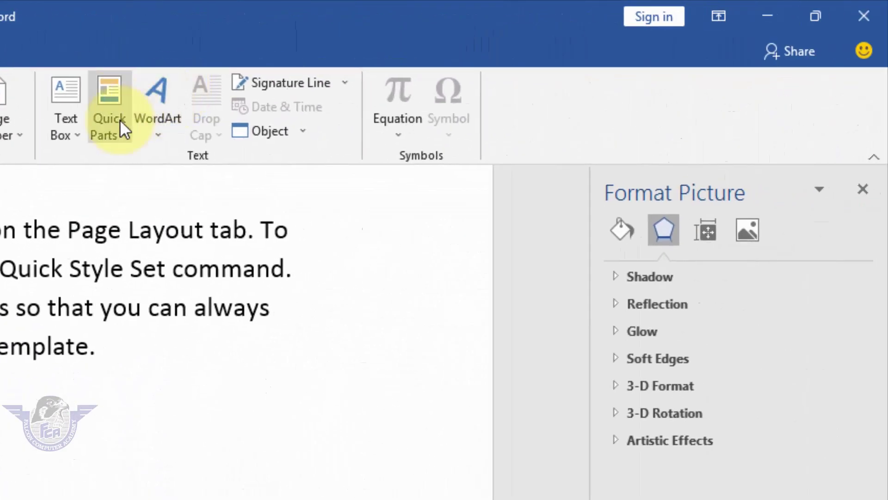
click(121, 120)
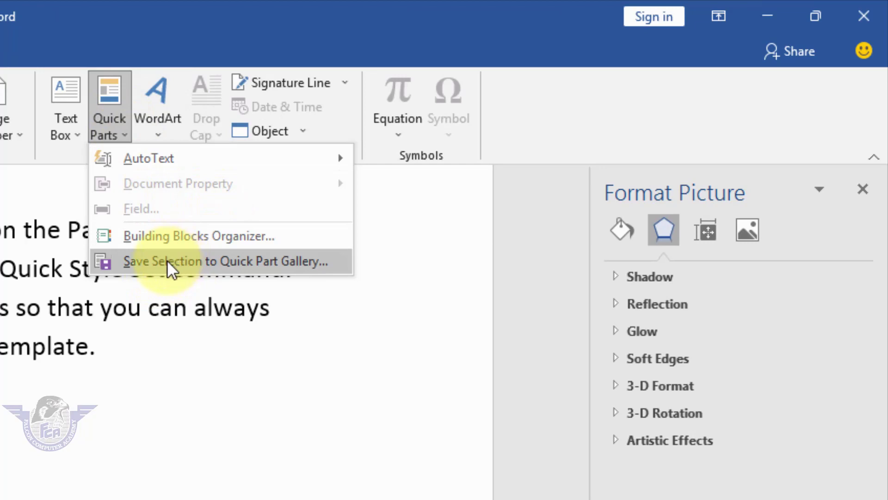
click(310, 412)
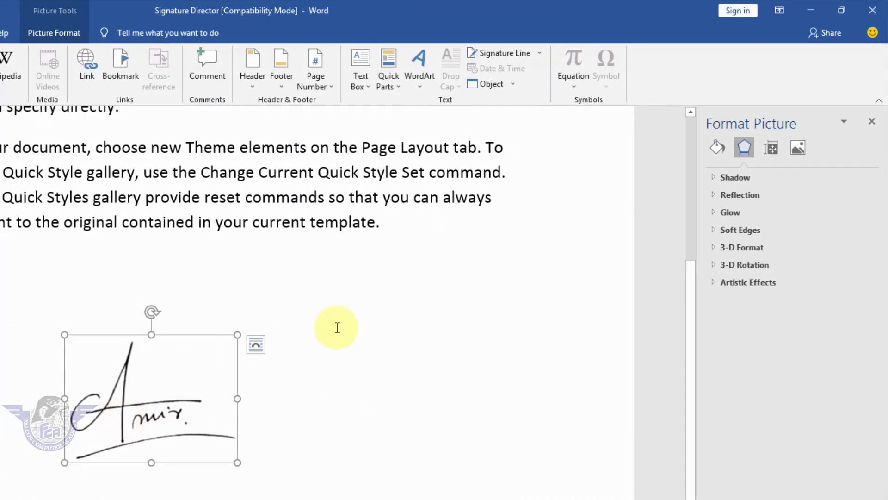
click(397, 86)
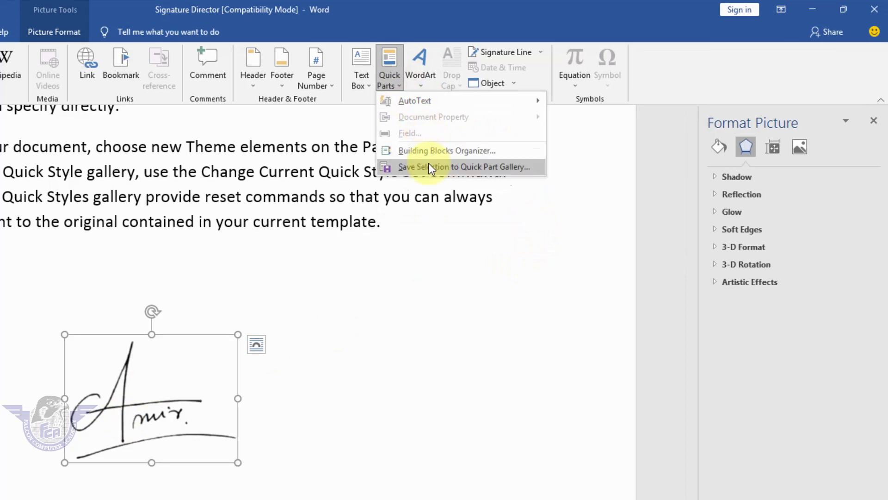
click(428, 166)
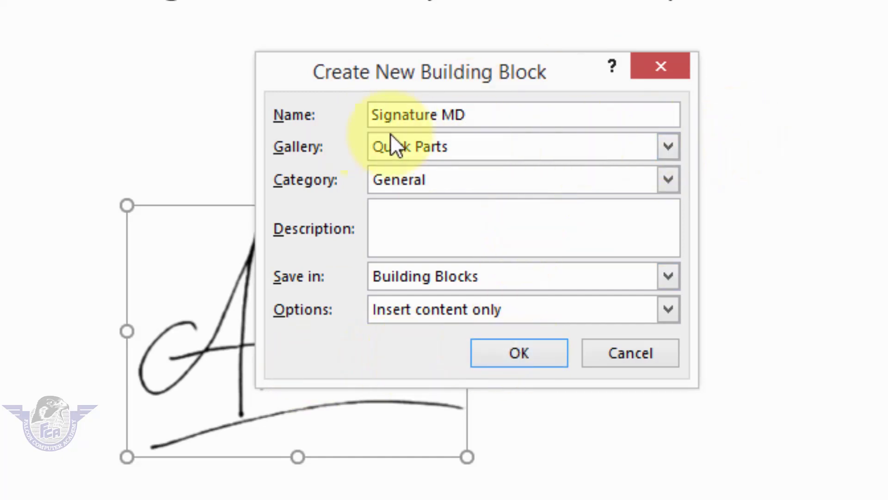
Assign the Signature MD building block to the AutoText gallery and create it with category General, saved in Normal.
click(666, 148)
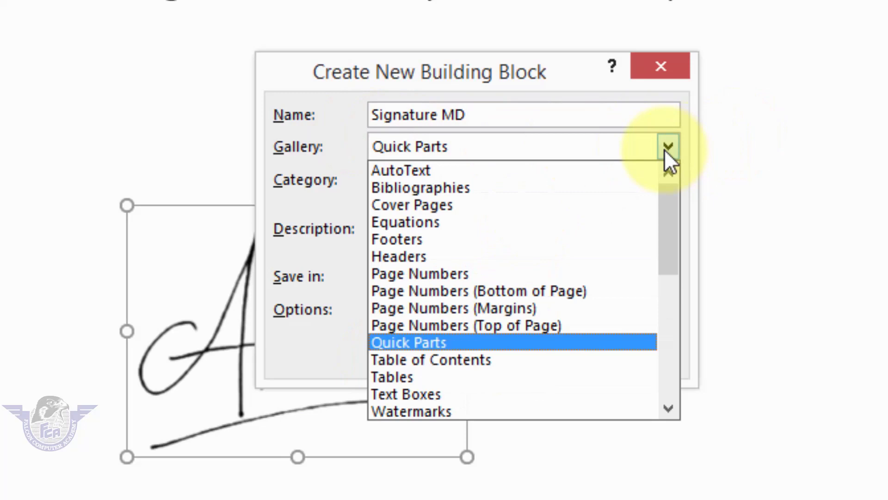
click(455, 170)
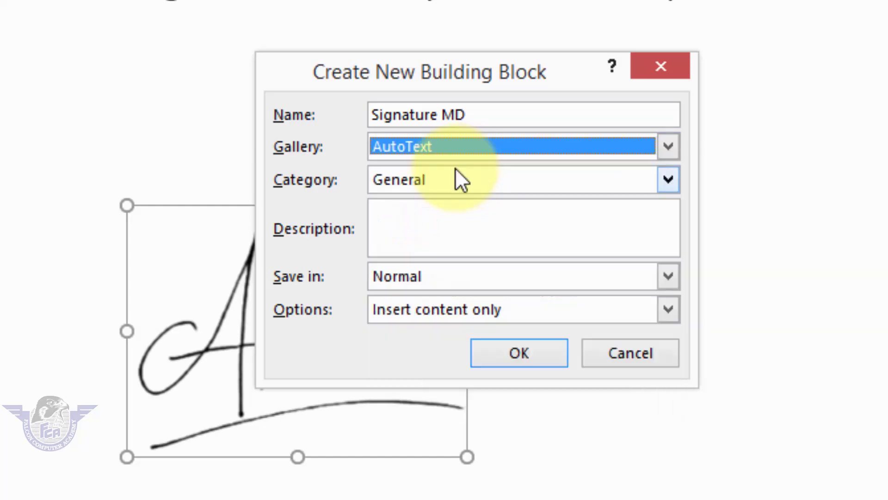
click(528, 356)
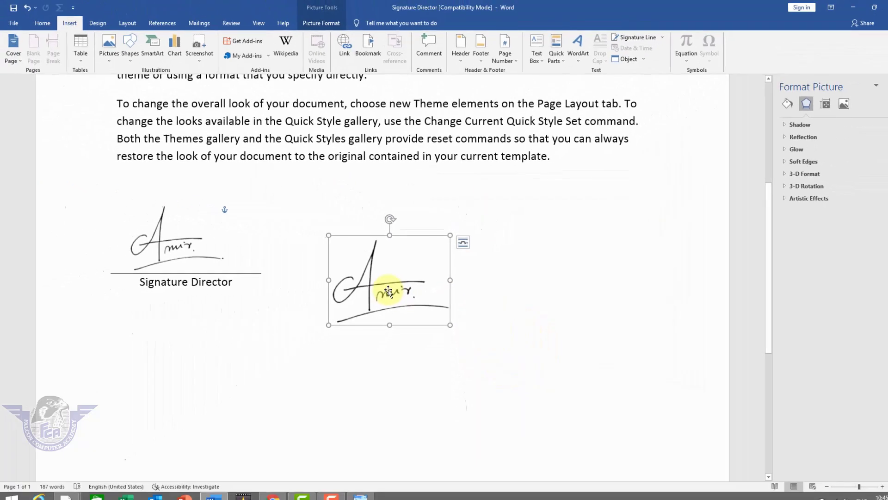
Move the corrected signature up toward the last paragraph and insert the Signature MD AutoText entry in the blank area beside it.
mouse_move(395, 280)
mouse_down()
mouse_move(411, 260)
mouse_move(374, 220)
mouse_move(340, 220)
mouse_up()
click(514, 254)
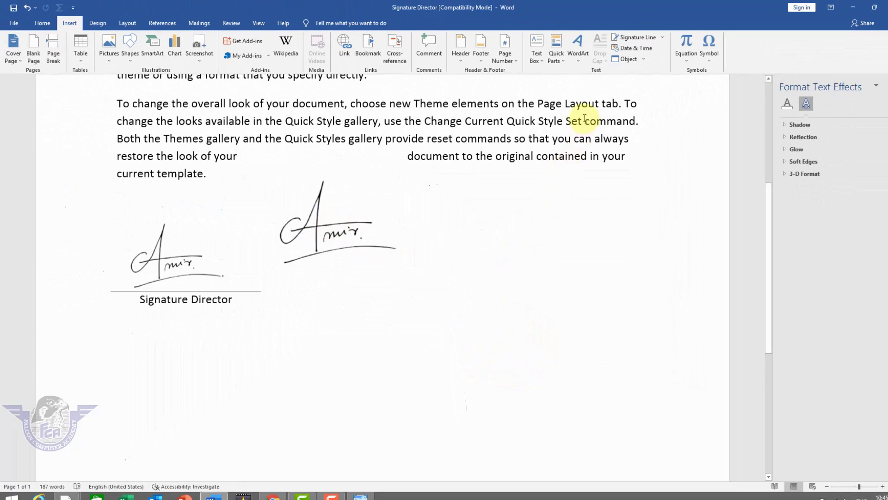
click(564, 62)
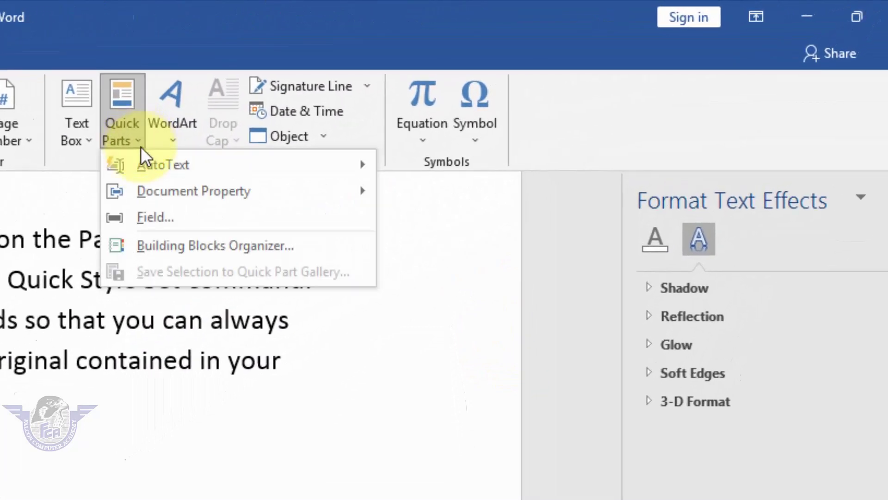
mouse_move(160, 164)
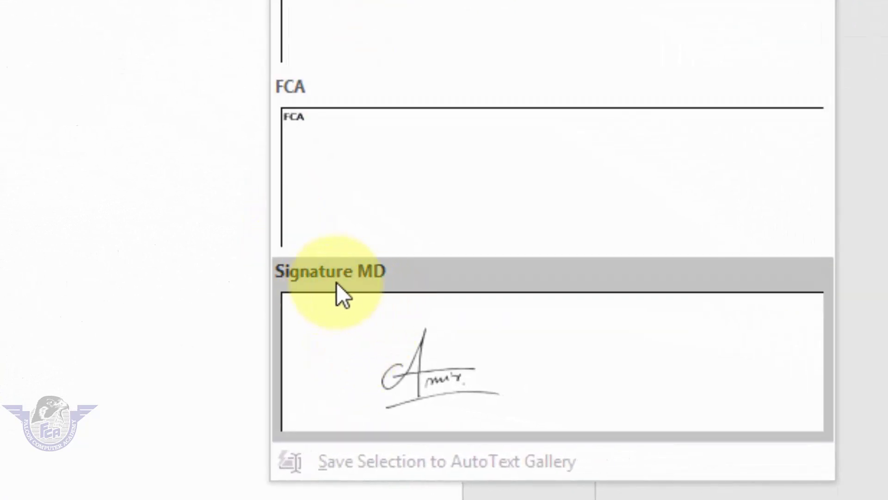
click(418, 366)
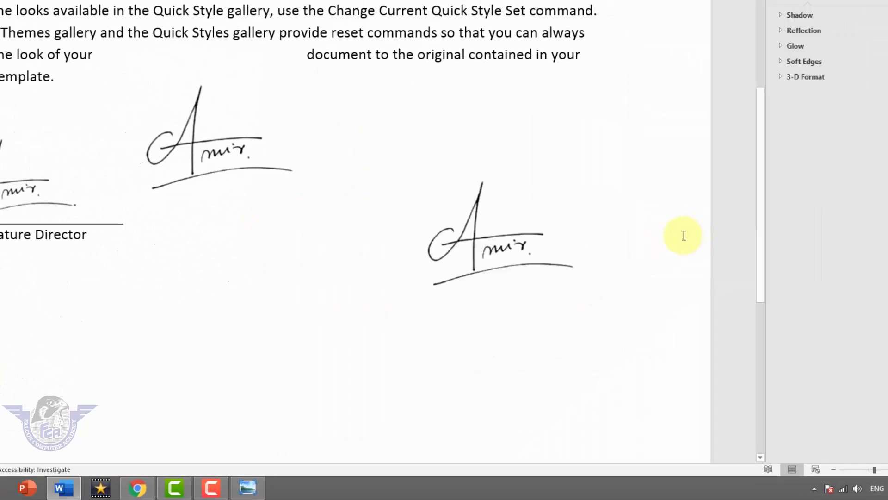
Move the newly inserted Signature MD picture up below the last paragraph and make it smaller.
drag(492, 245, 430, 199)
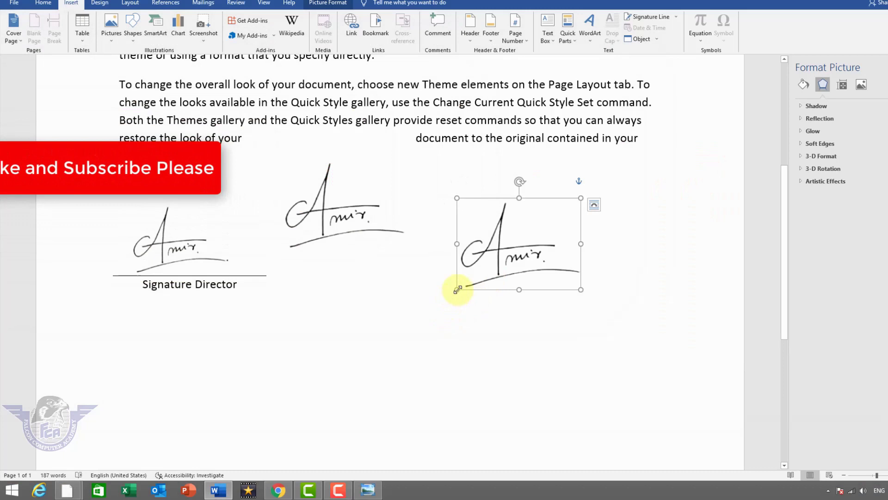
mouse_move(457, 290)
mouse_down()
mouse_move(499, 242)
mouse_move(508, 211)
mouse_move(492, 202)
mouse_up()
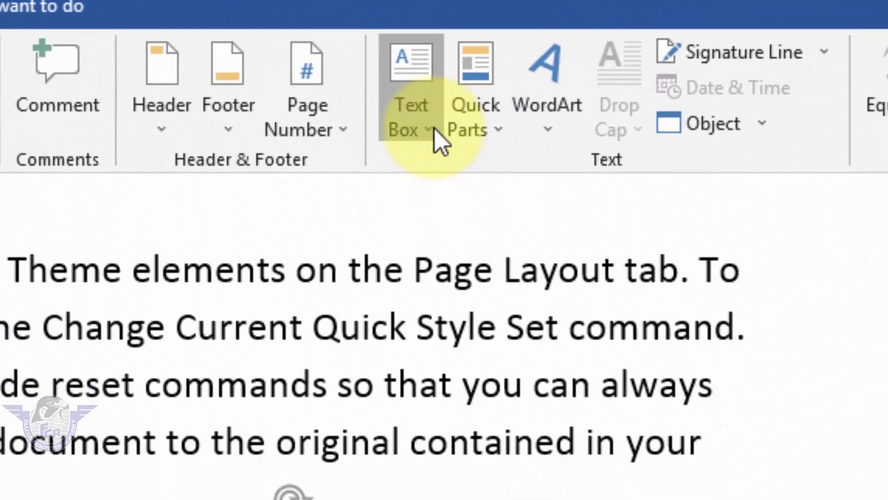
Draw a wide text box just below the small signature and enter the label Signature MD in it.
click(435, 130)
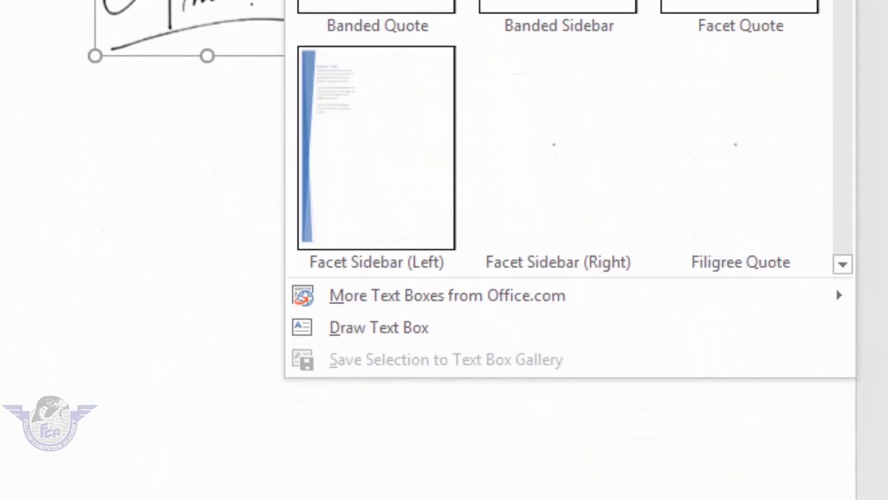
click(402, 343)
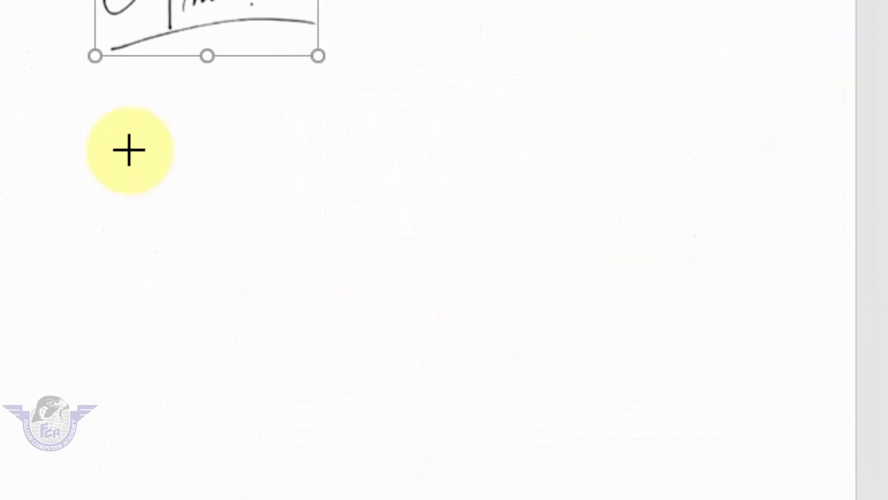
drag(111, 139, 628, 221)
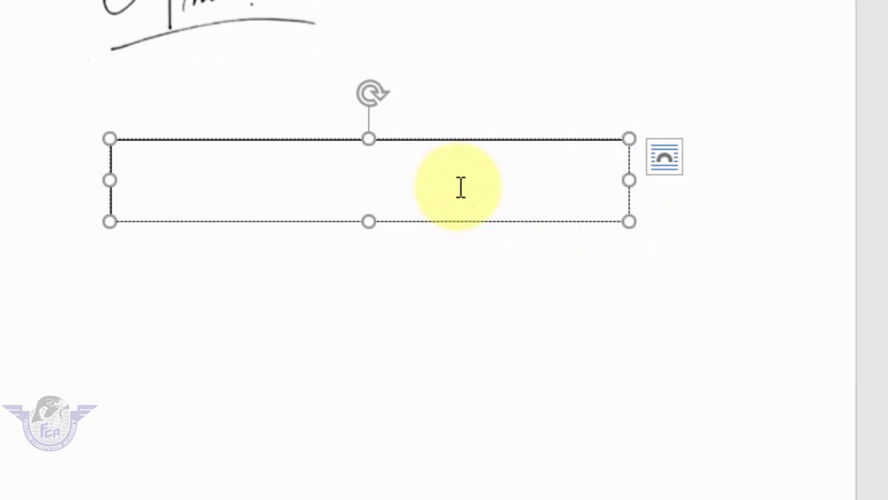
text(Signatrue)
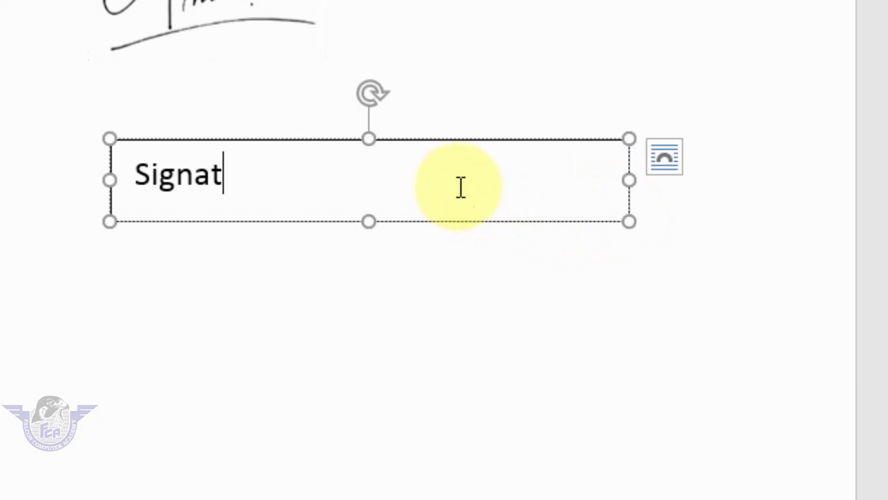
key(BackSpace)
key(BackSpace)
key(BackSpace)
key(BackSpace)
key(BackSpace)
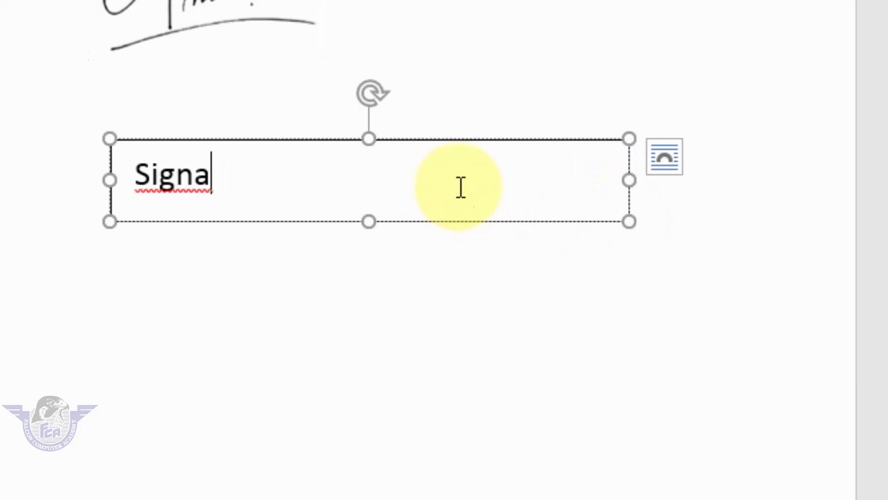
text(ture MD)
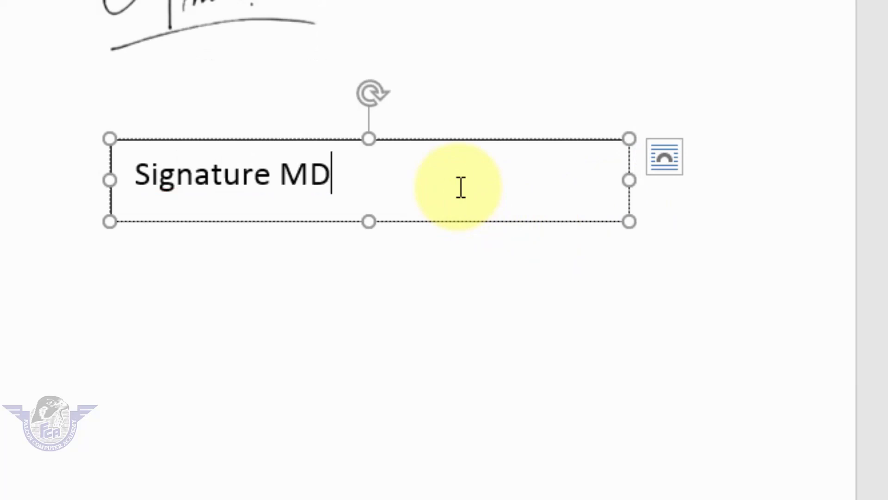
Center the Signature MD text within its text box.
drag(384, 171, 134, 181)
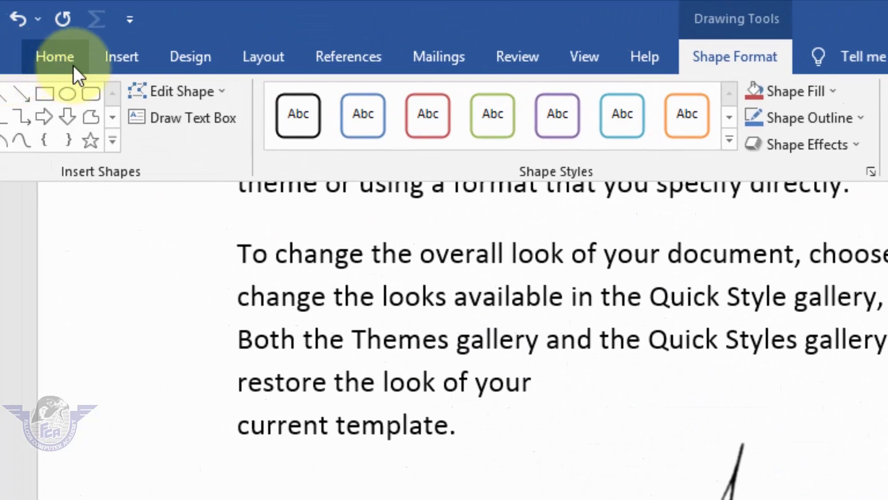
click(73, 65)
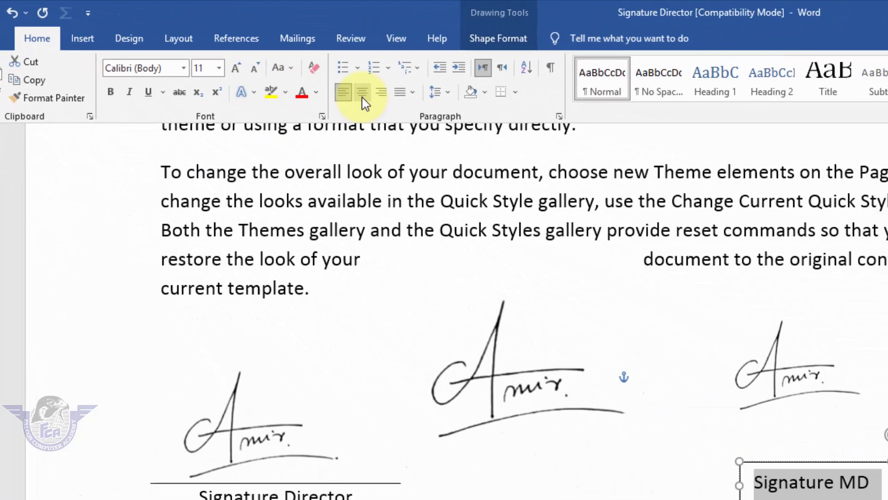
click(529, 134)
click(639, 357)
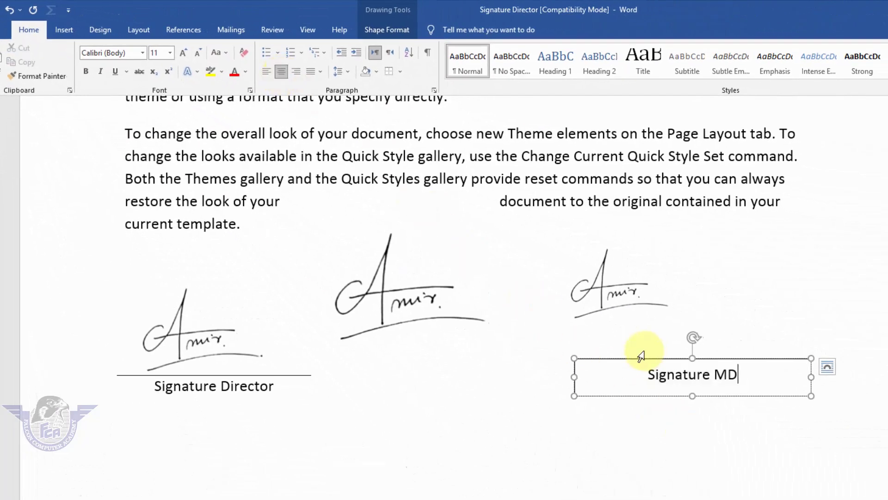
click(728, 306)
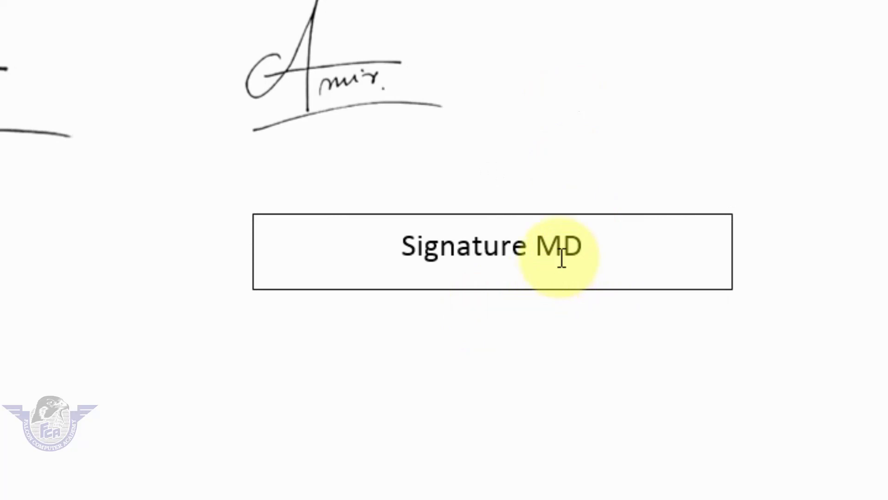
Remove the outline from the Signature MD text box.
click(639, 215)
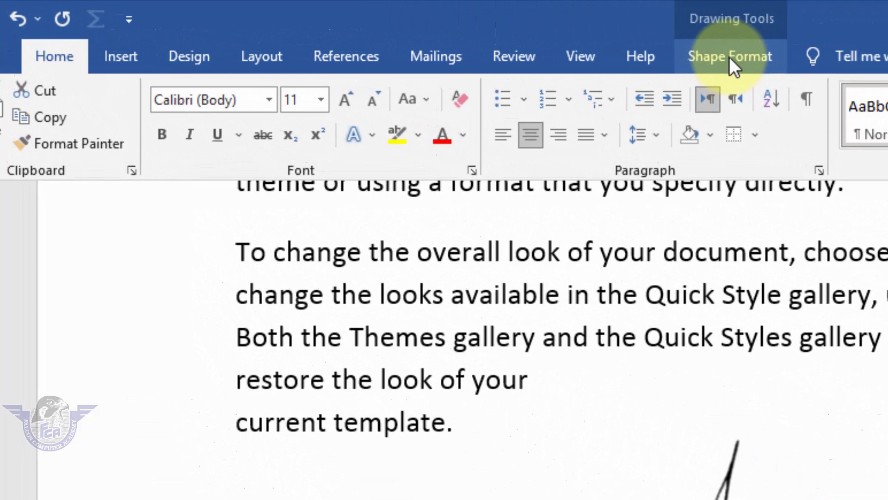
click(725, 58)
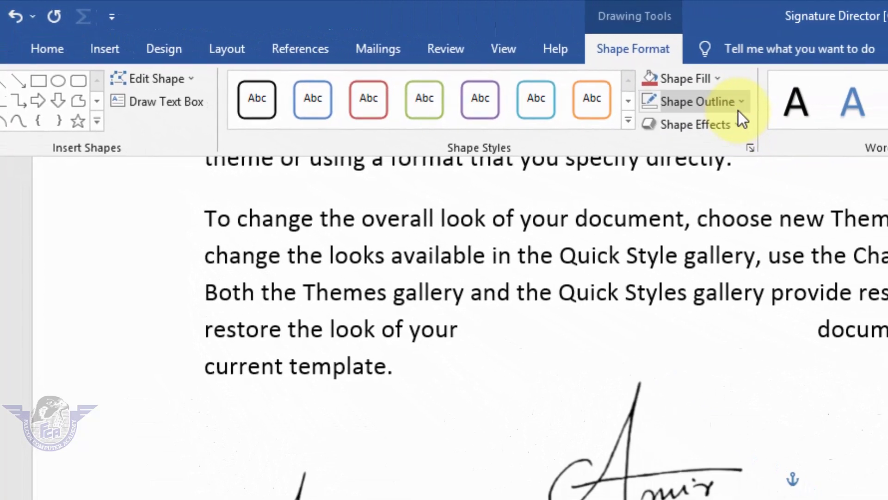
click(736, 105)
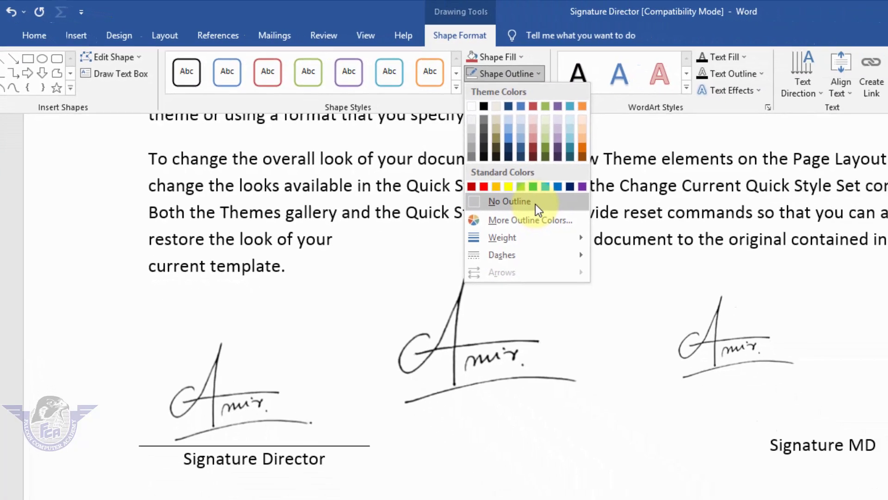
click(688, 272)
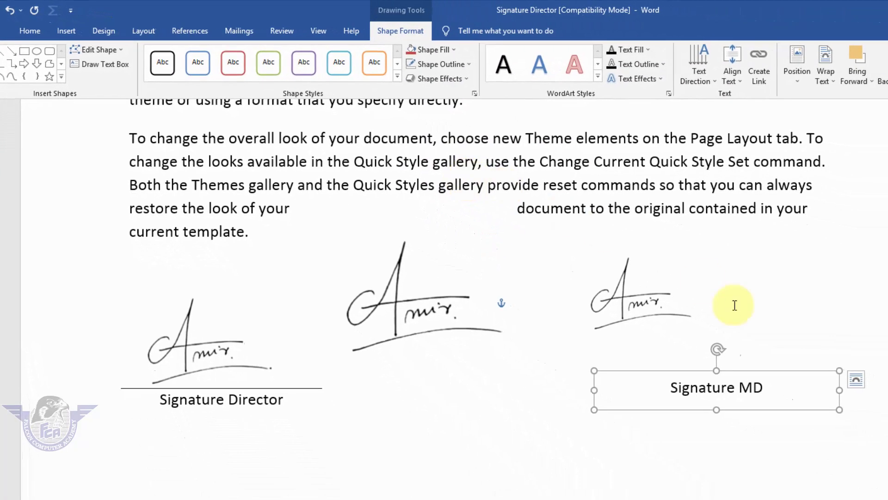
click(765, 337)
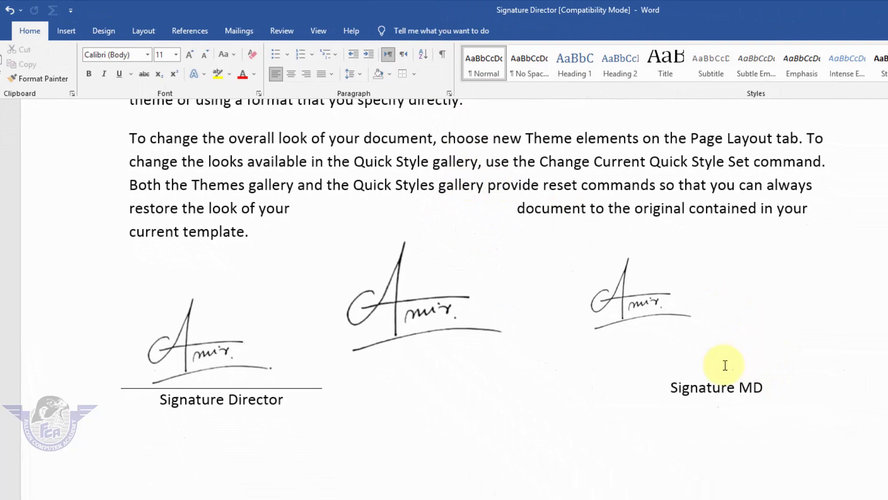
Add a top border above the Signature MD text and narrow its text box from the left side.
click(726, 387)
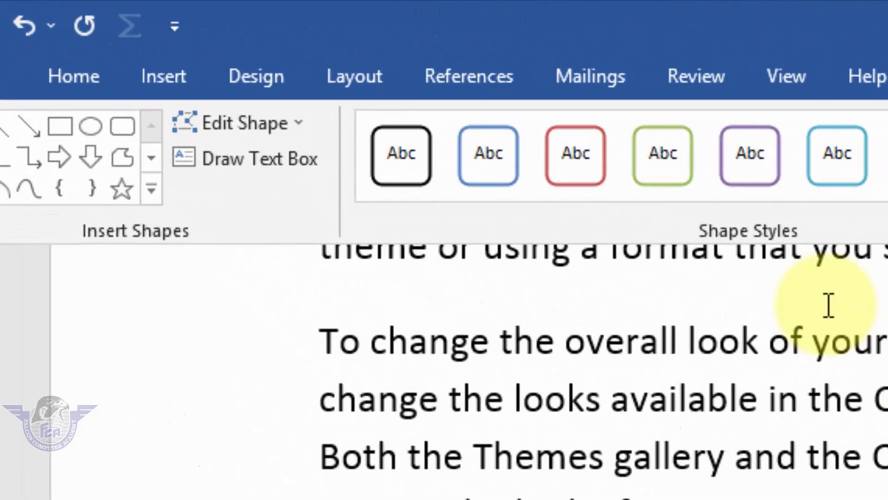
click(85, 77)
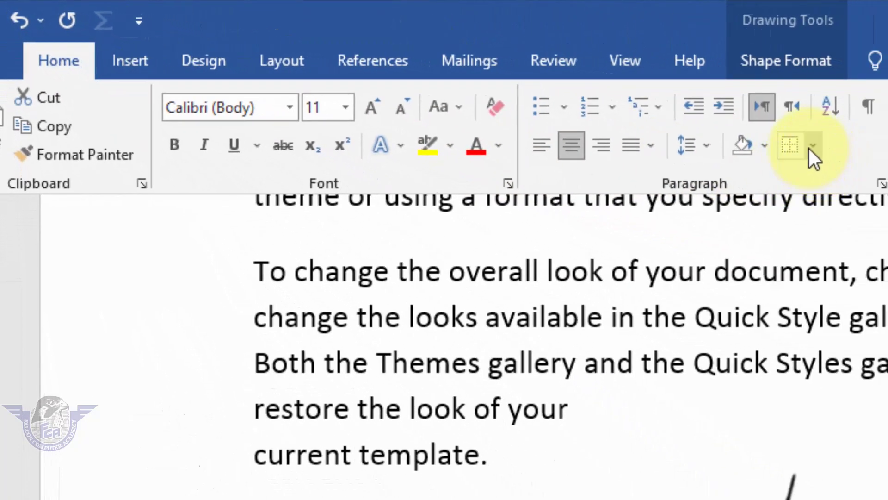
click(812, 146)
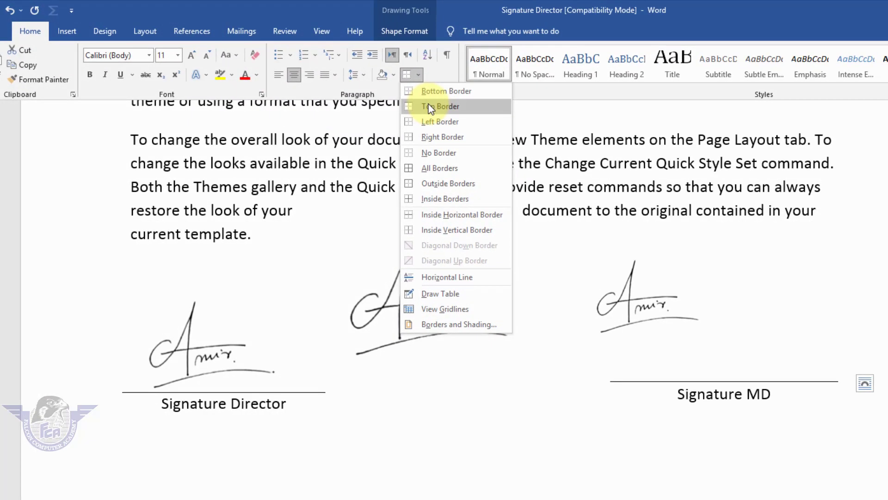
click(430, 108)
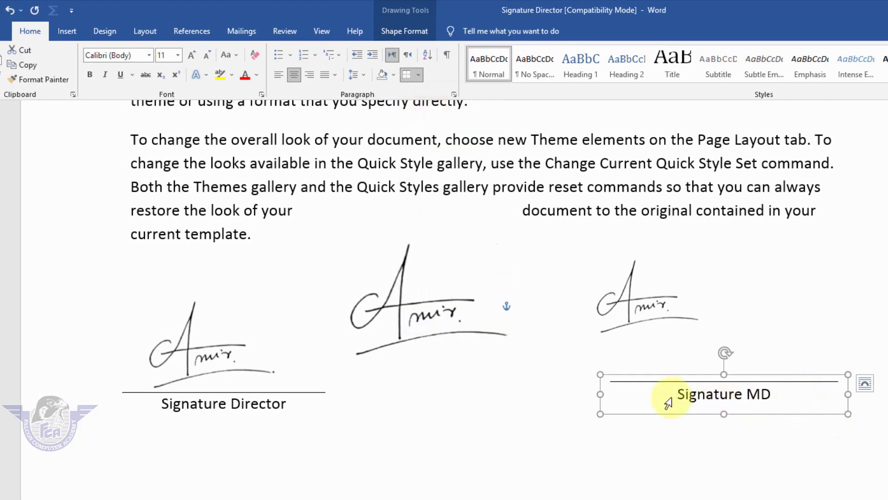
drag(600, 395, 654, 396)
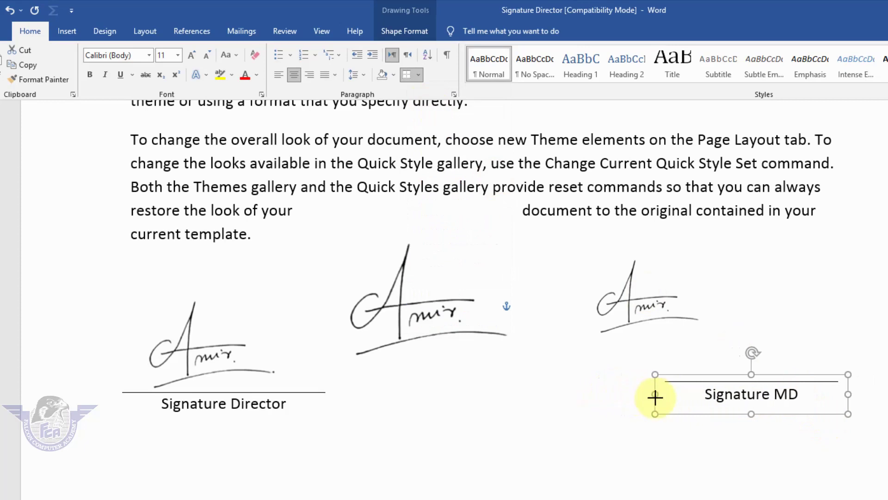
click(881, 488)
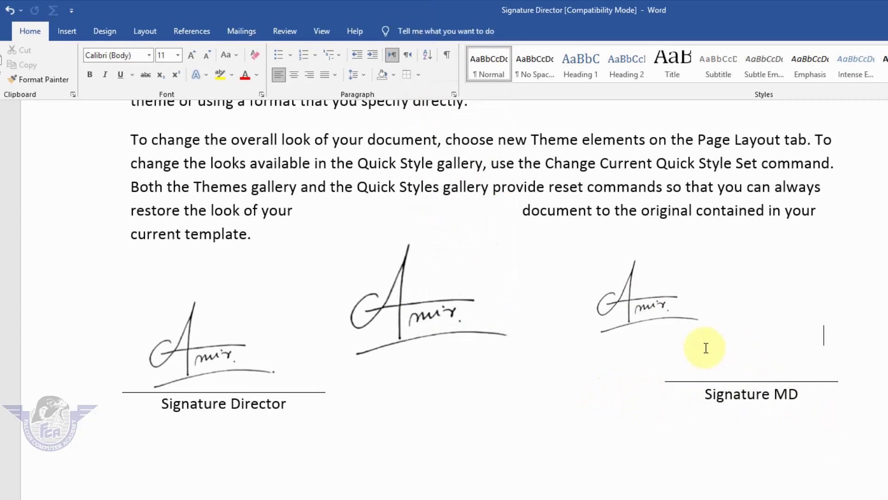
Move the small signature picture down so it sits just above the line over Signature MD.
click(646, 322)
mouse_move(646, 323)
mouse_down()
mouse_move(763, 351)
mouse_move(742, 366)
mouse_move(737, 354)
mouse_up()
click(881, 494)
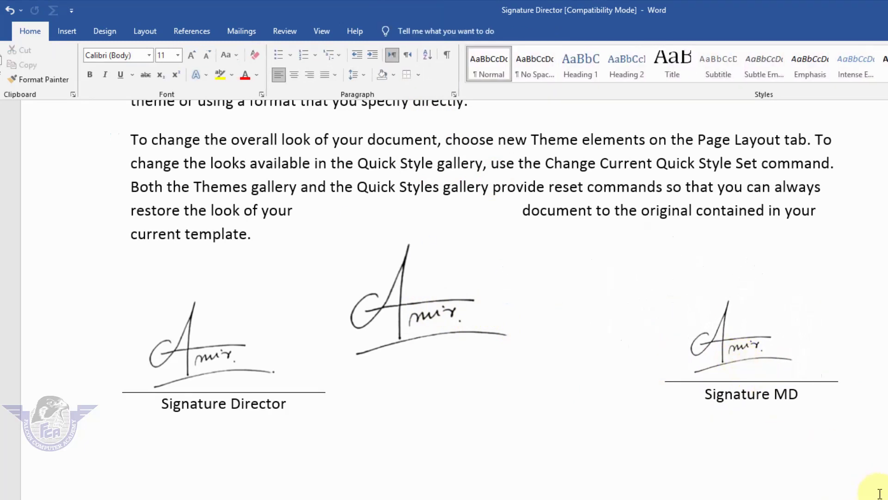